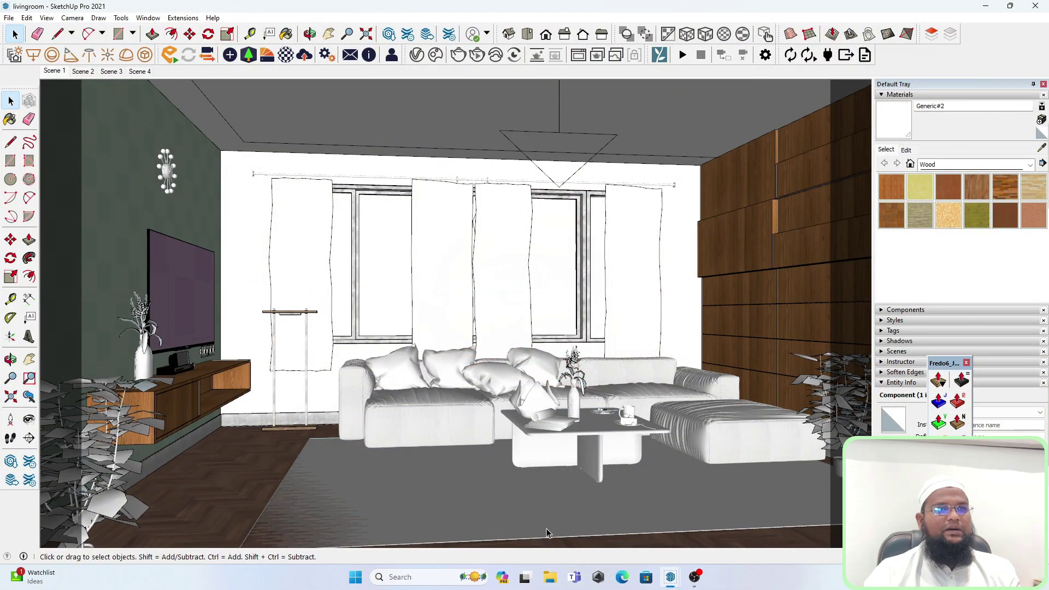
Restore the V-Ray Asset Editor, show its render settings, and set the Engine to CPU.
mouse_move(670, 577)
left_click(663, 519)
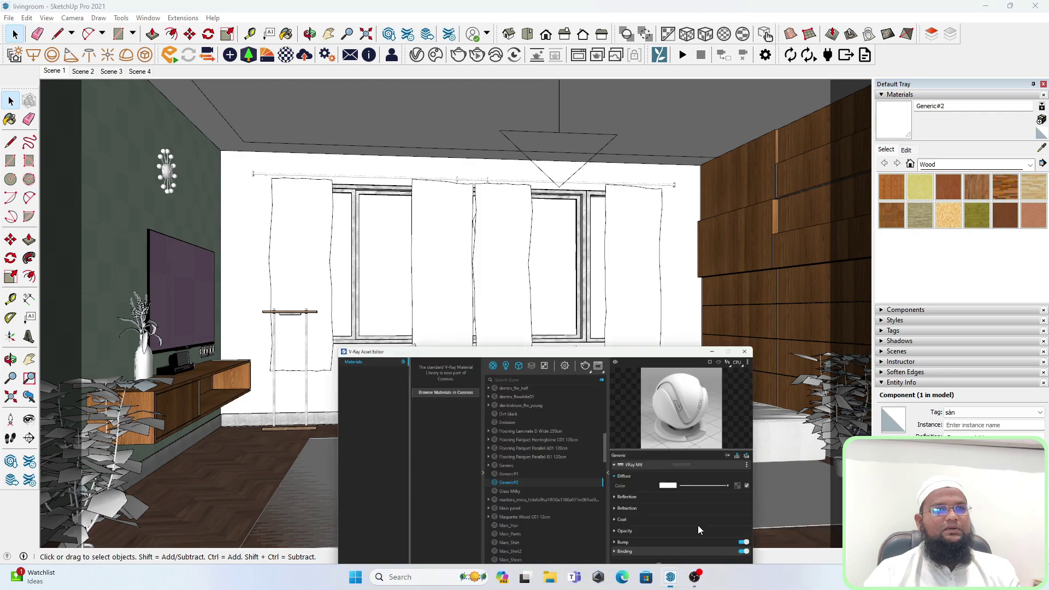
left_click(542, 260)
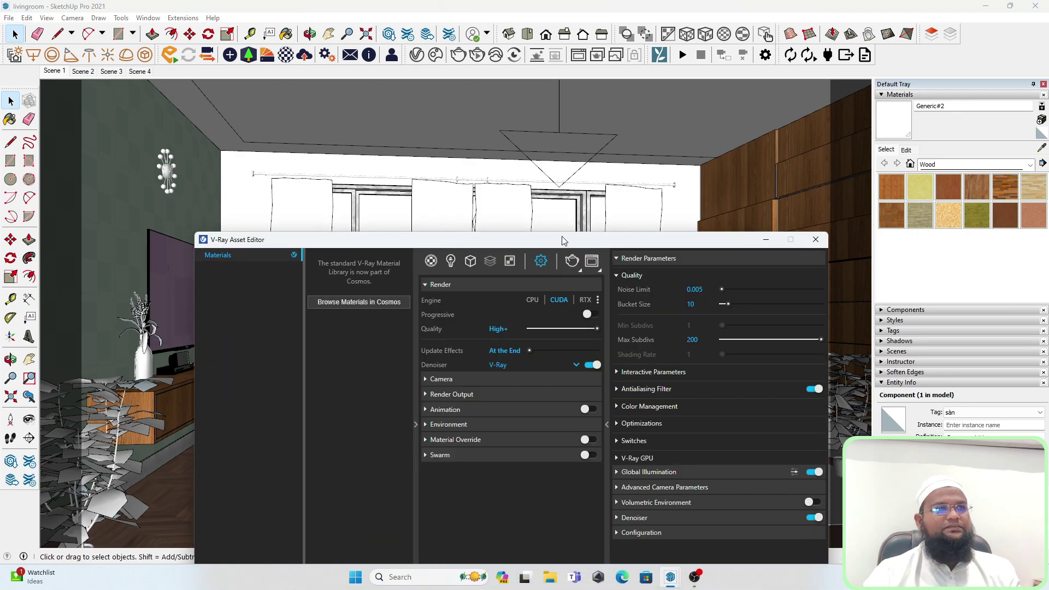
left_click_drag(564, 240, 643, 141)
left_click(613, 200)
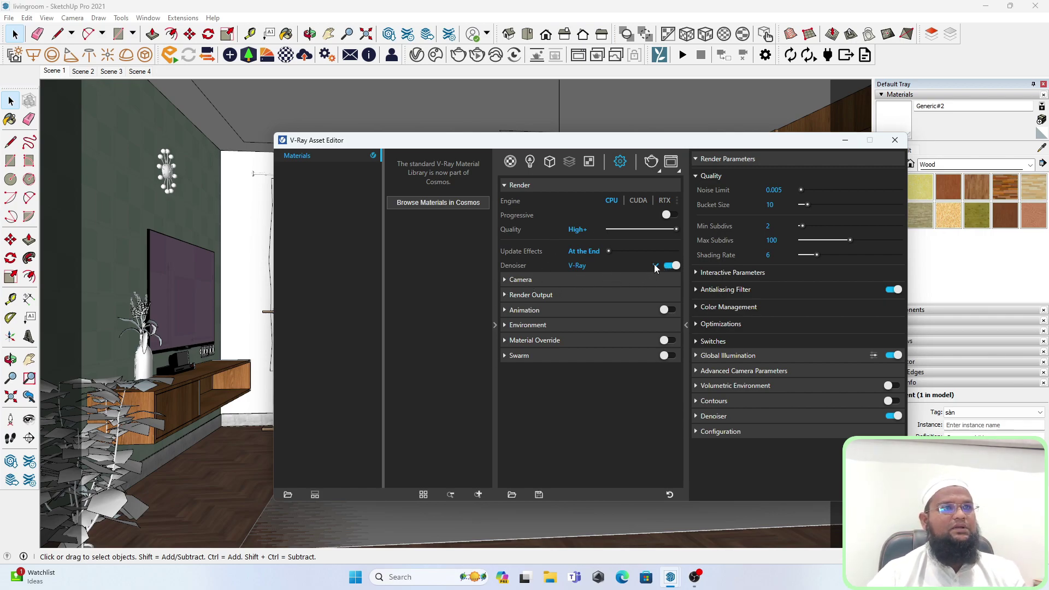
Turn off the V-Ray denoiser and set the noise limit to 0.2.
left_click(672, 269)
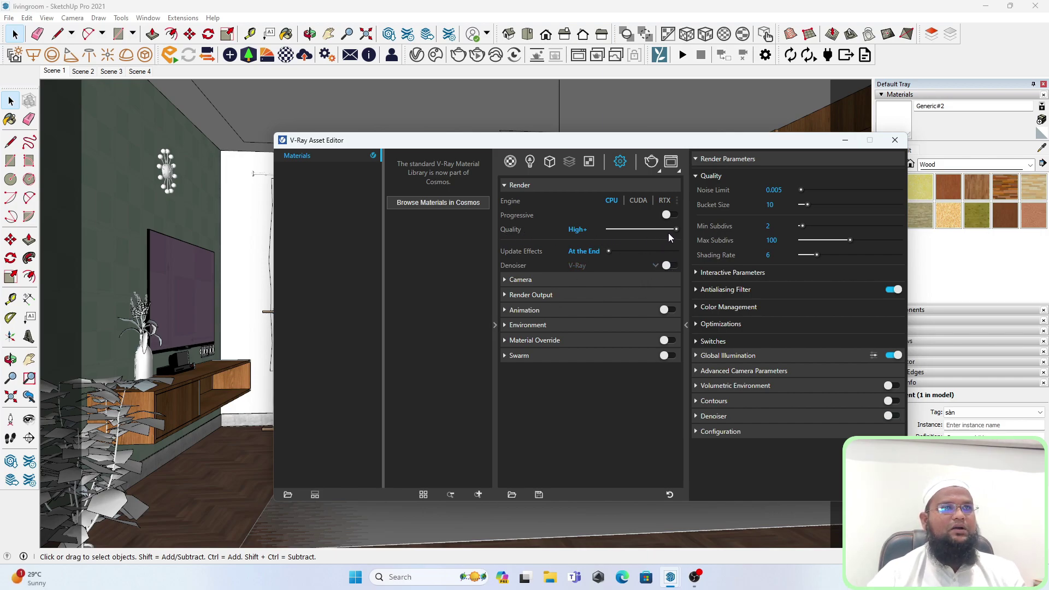
type("0")
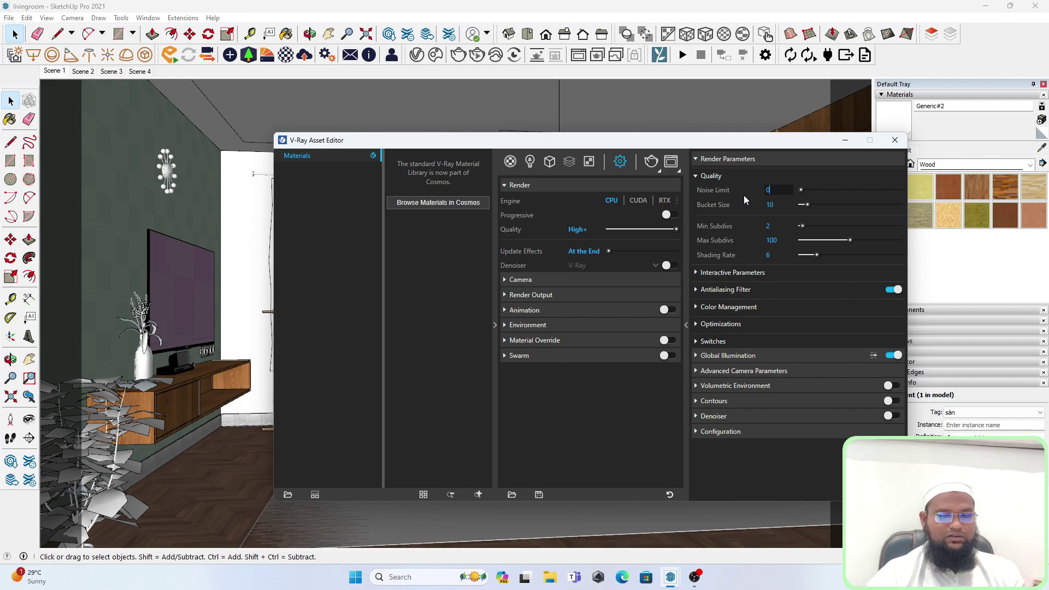
type(".2")
key("Return")
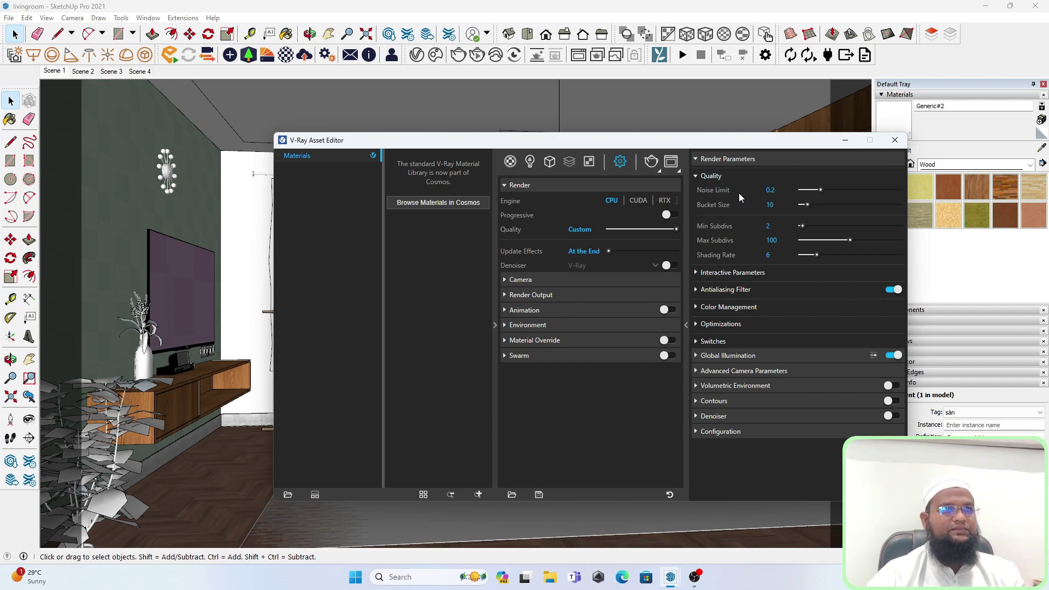
Review Render Output and GI (brute force, light cache), then start the V-Ray render.
left_click(524, 295)
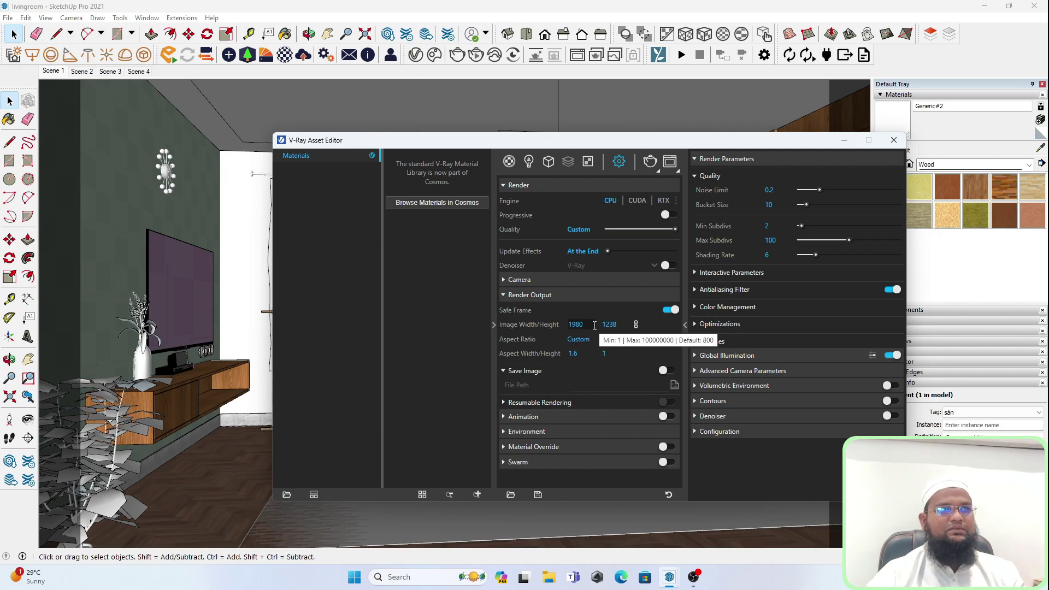
mouse_move(623, 339)
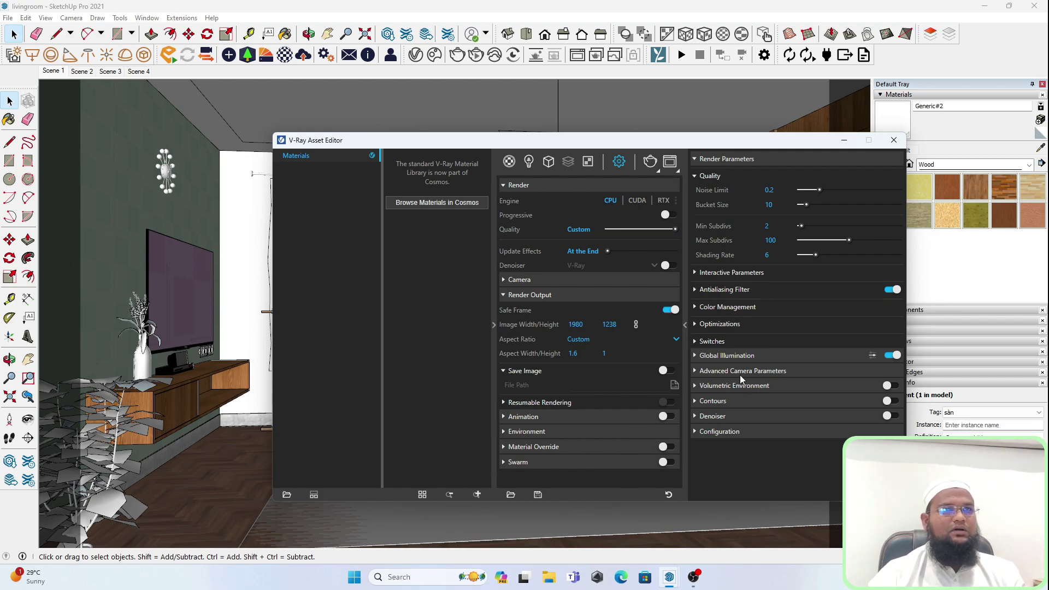
left_click(730, 355)
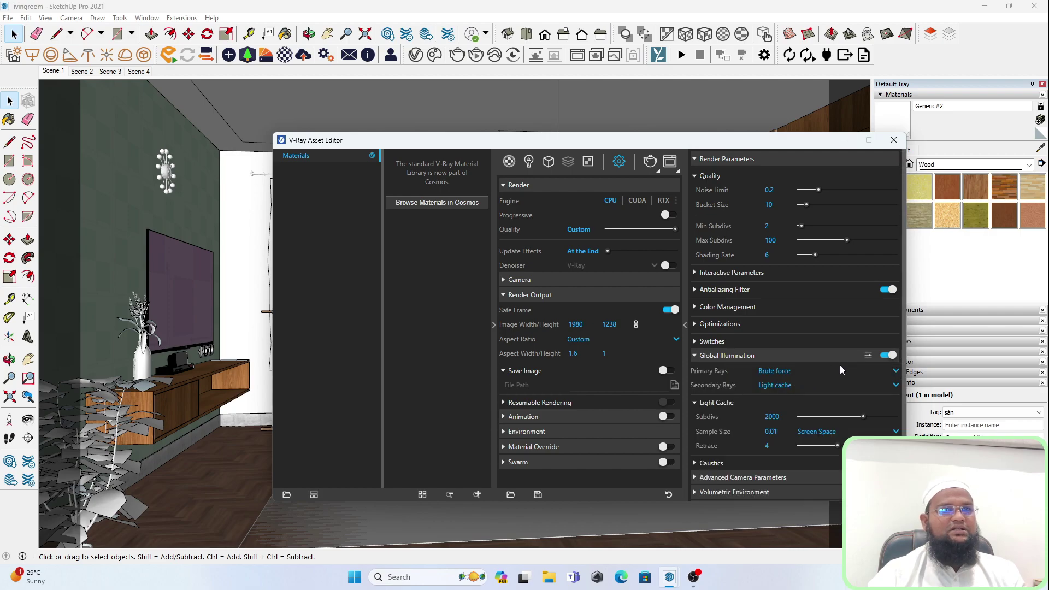
left_click(766, 371)
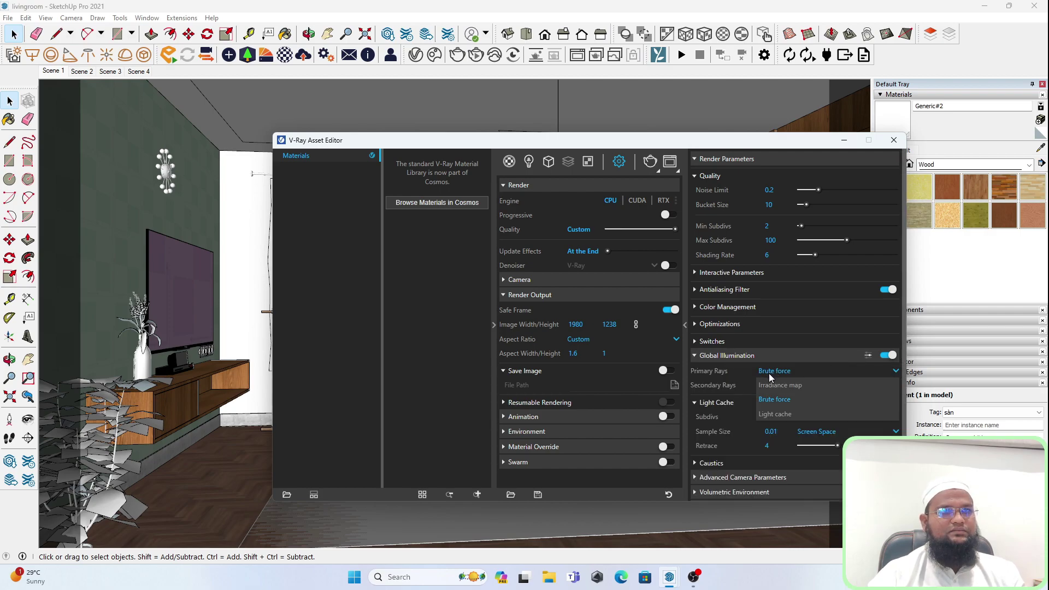
left_click(787, 414)
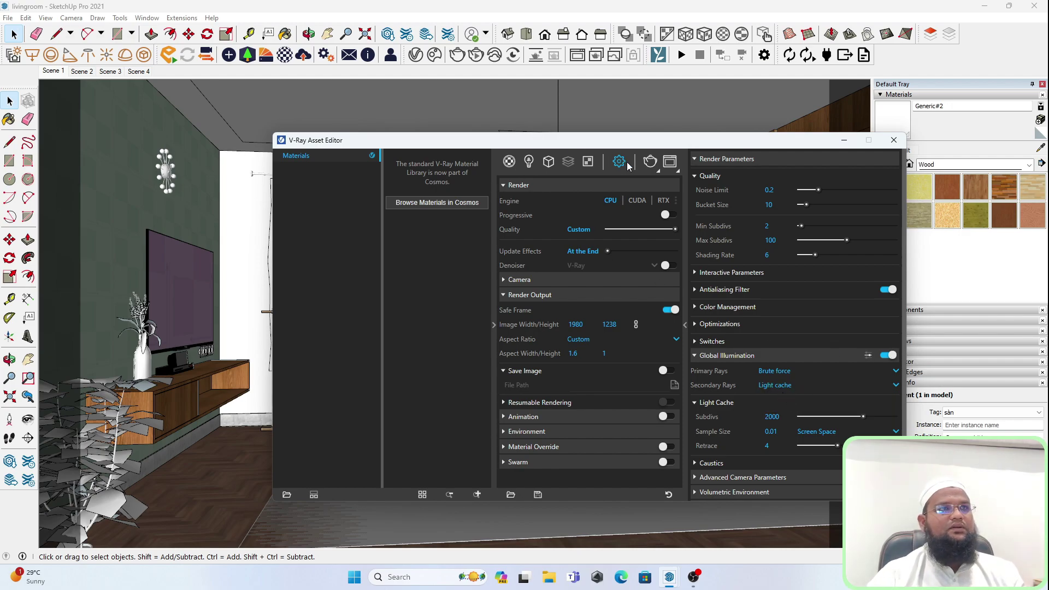
left_click(647, 163)
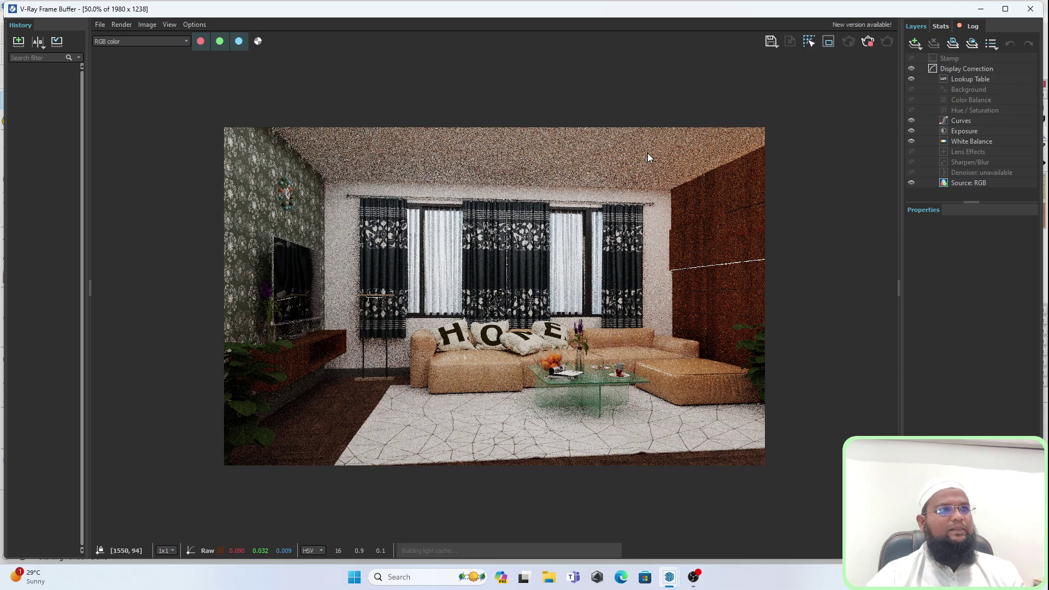
Zoom between 50% and 100% and pan toward the TV wall while the render refines.
scroll(648, 157, "up", 2)
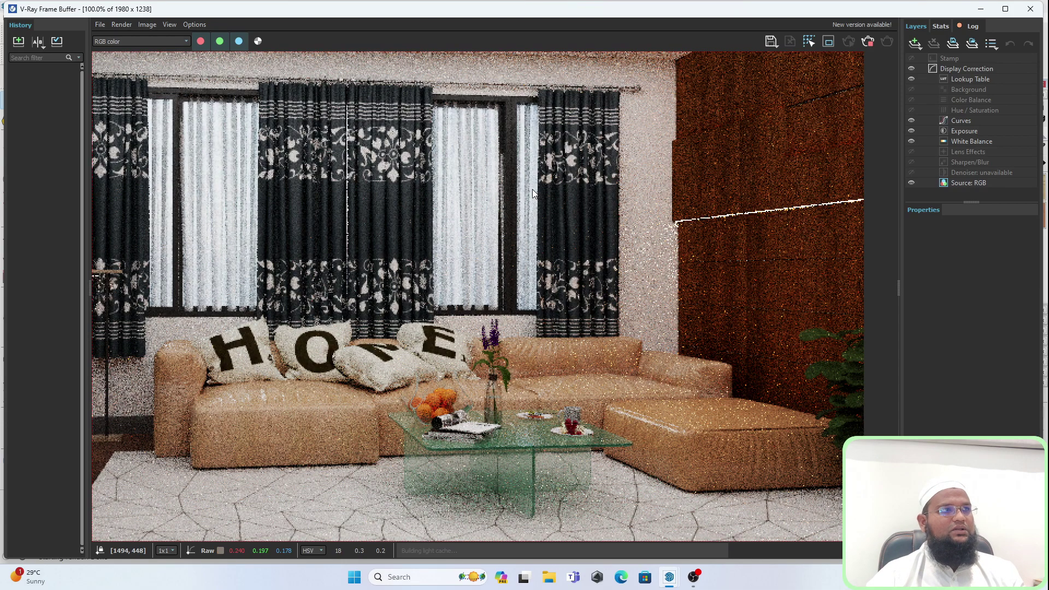
middle_click_drag(532, 193, 855, 154)
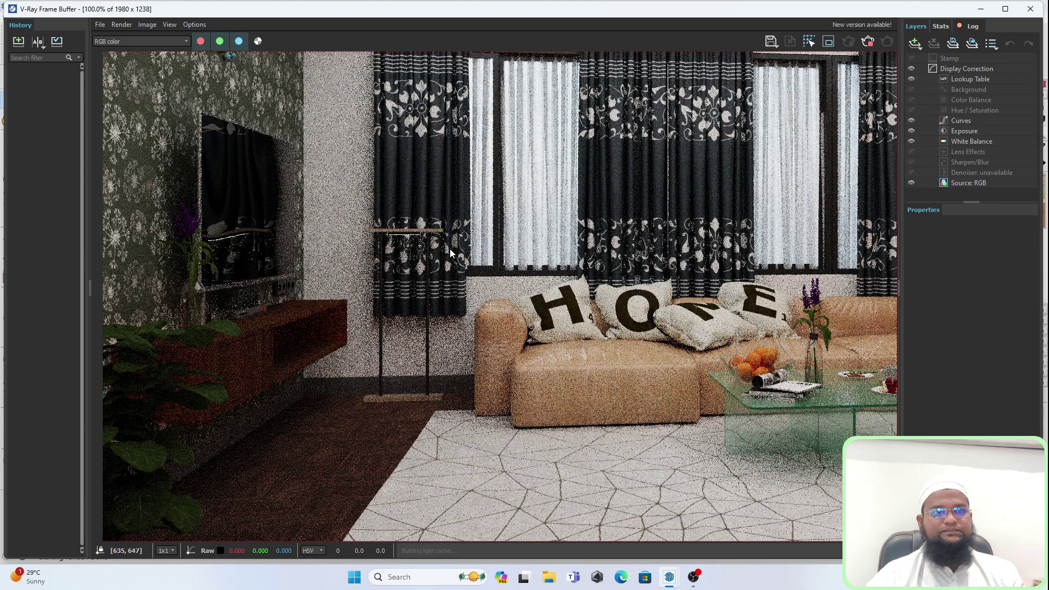
scroll(651, 293, "down", 2)
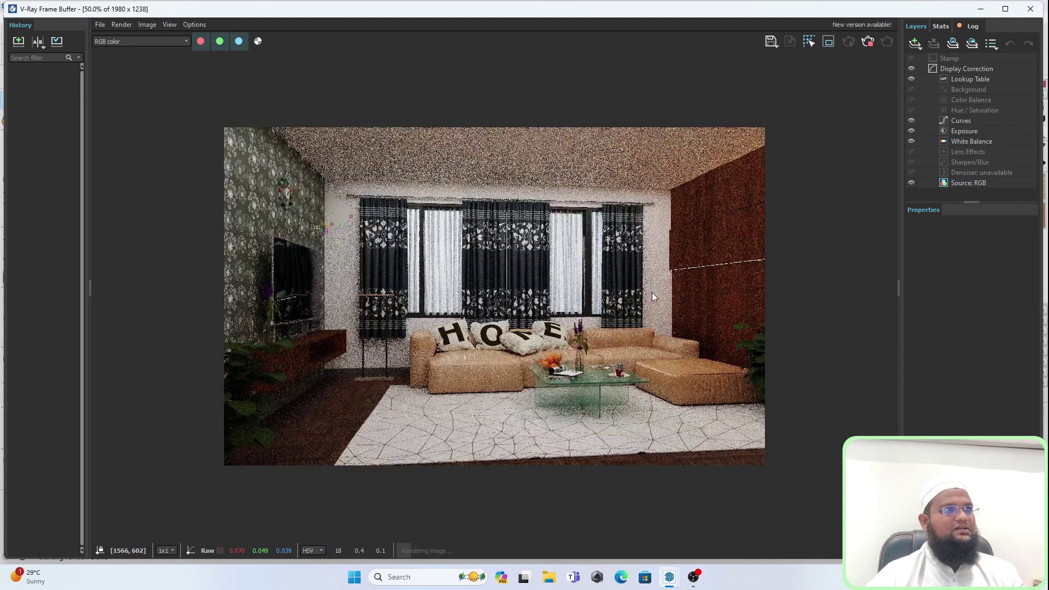
scroll(235, 188, "up", 2)
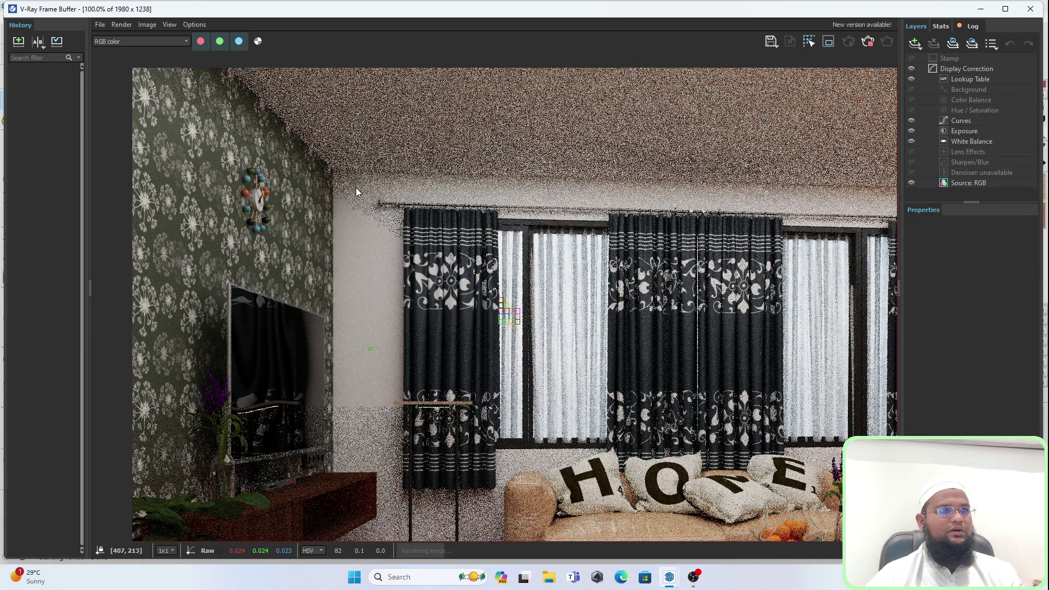
scroll(382, 215, "down", 2)
scroll(378, 248, "up", 2)
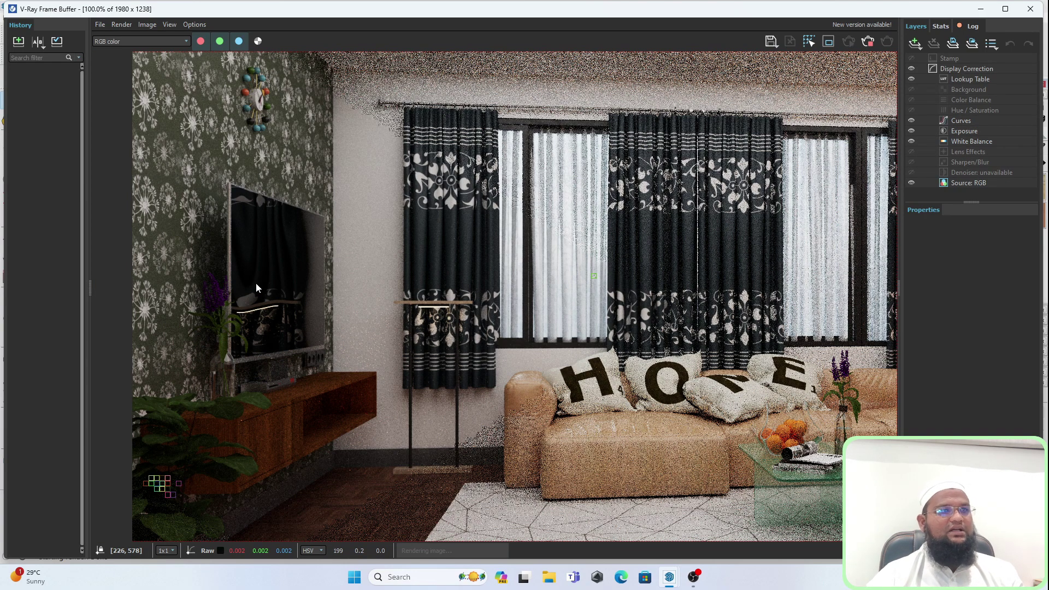
scroll(255, 283, "down", 2)
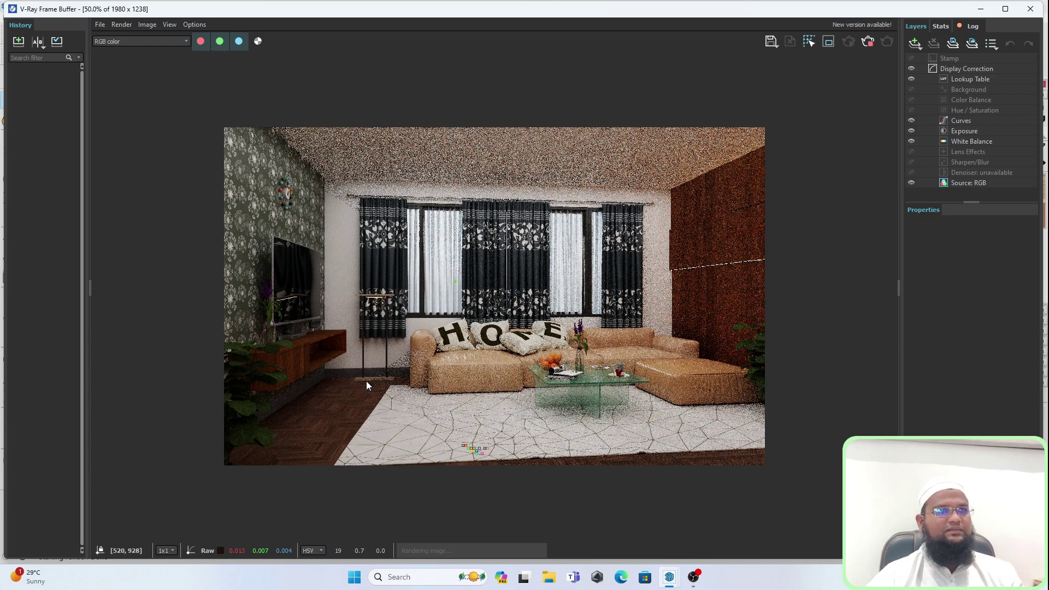
scroll(366, 381, "up", 2)
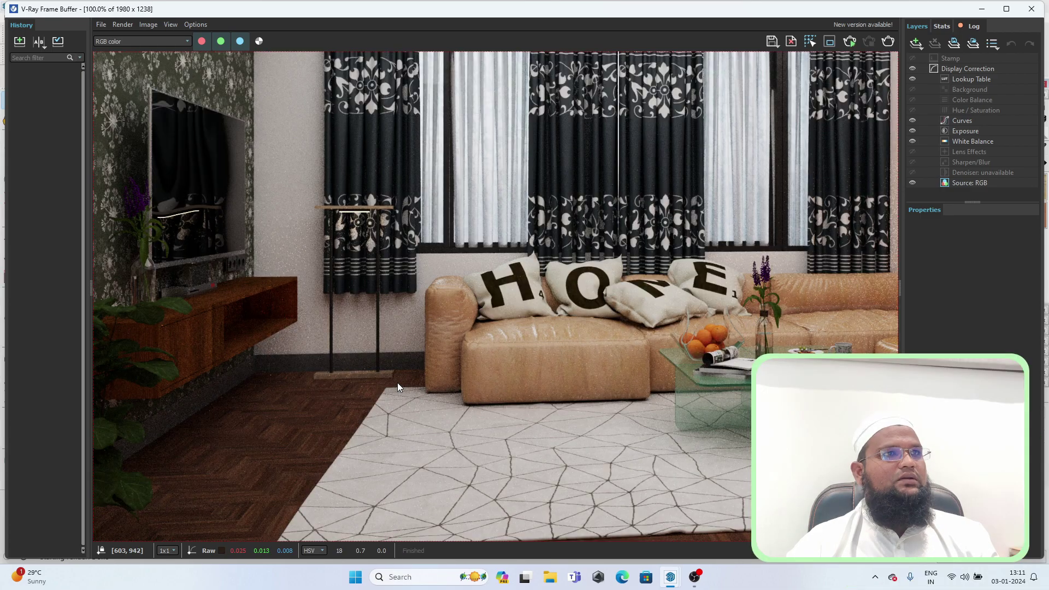
mouse_move(652, 297)
middle_mouse_down()
mouse_move(610, 355)
mouse_move(187, 114)
middle_mouse_up()
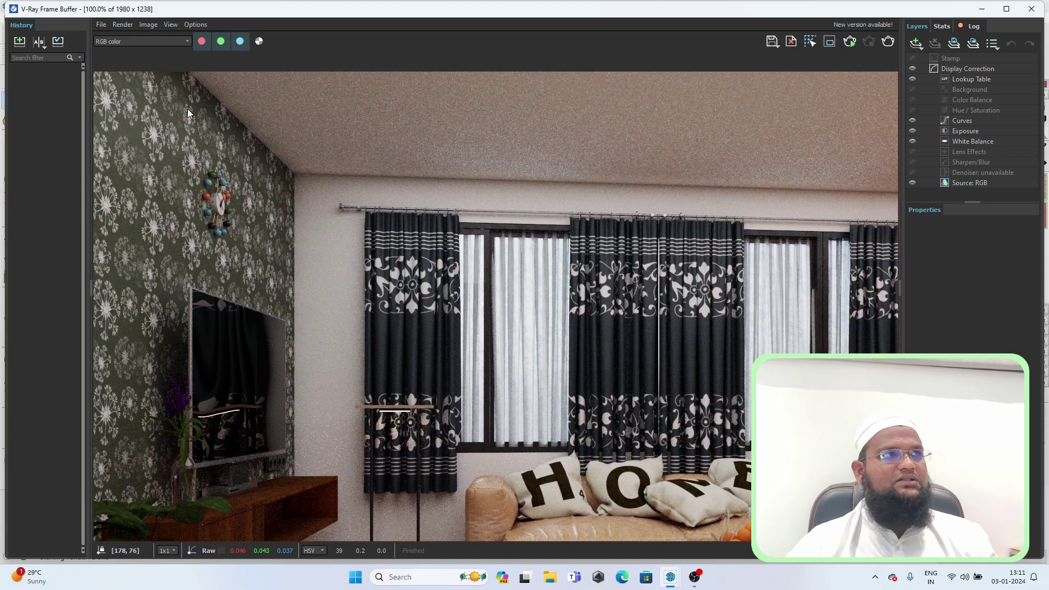
scroll(568, 314, "down", 2)
scroll(619, 347, "up", 2)
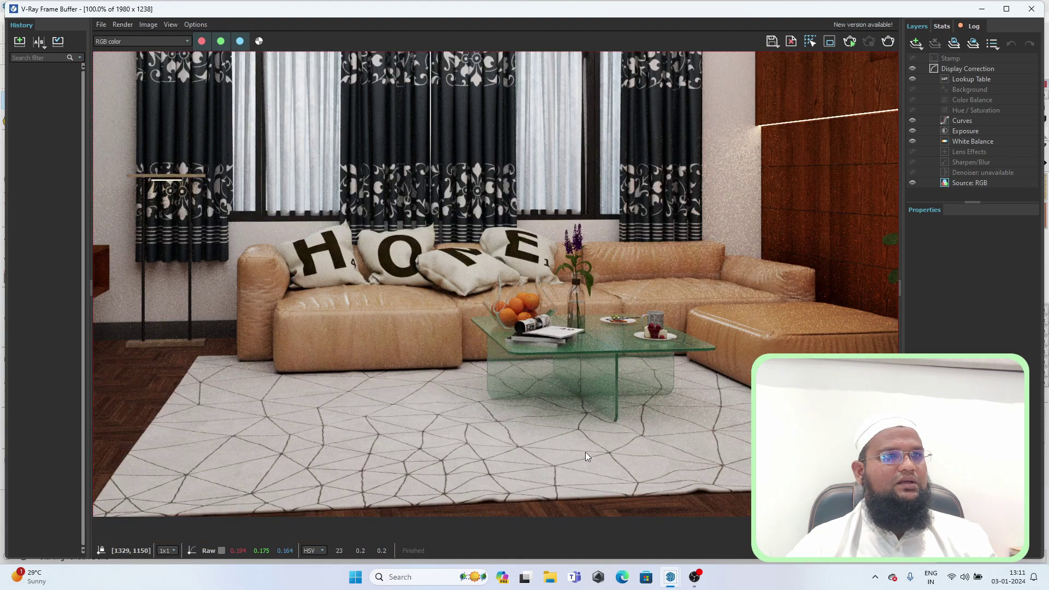
mouse_move(585, 452)
middle_mouse_down()
mouse_move(449, 298)
mouse_move(485, 350)
middle_mouse_up()
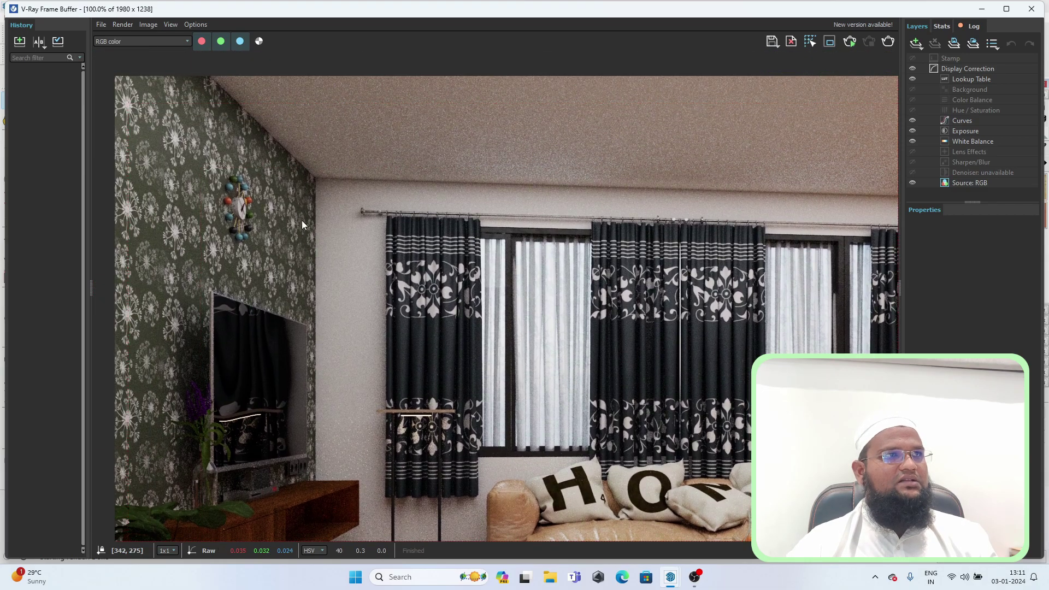
scroll(388, 139, "up", 1)
scroll(691, 250, "down", 1)
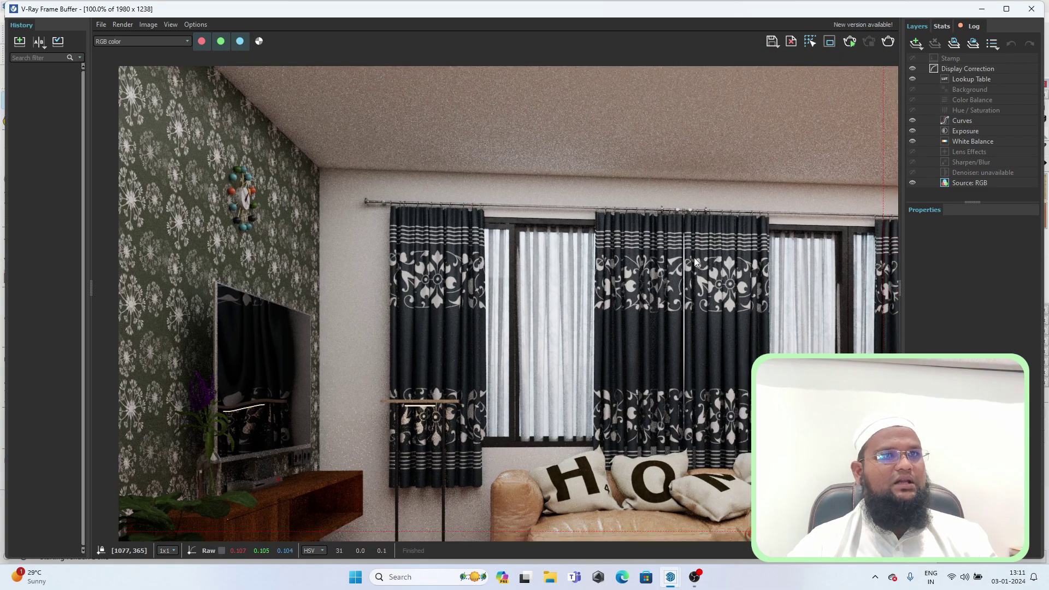
mouse_move(691, 250)
middle_mouse_down()
mouse_move(659, 276)
mouse_move(551, 239)
mouse_move(595, 288)
middle_mouse_up()
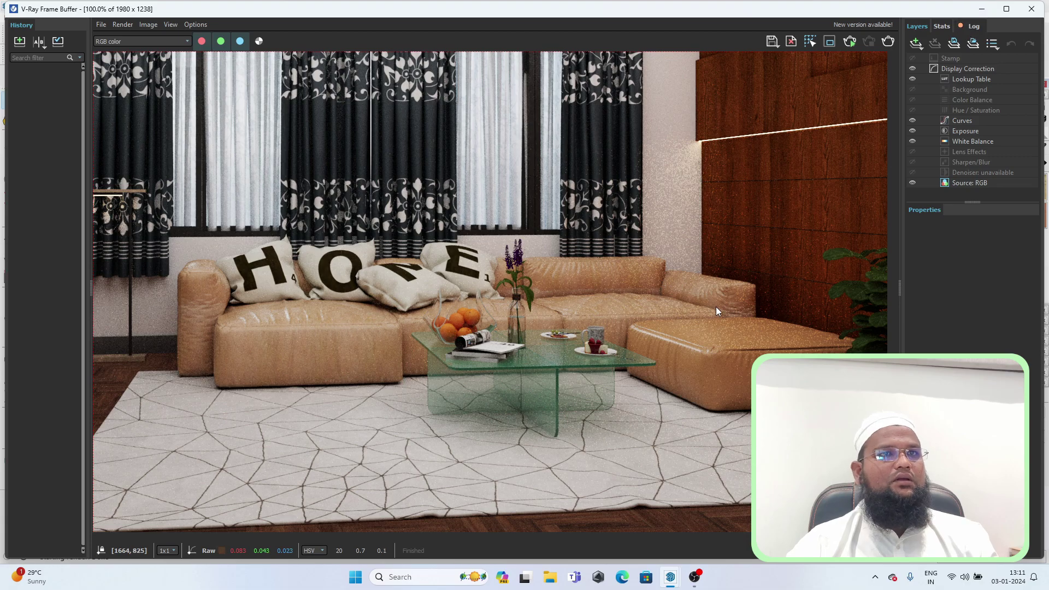
scroll(715, 307, "down", 2)
scroll(284, 274, "up", 2)
middle_click_drag(512, 326, 480, 271)
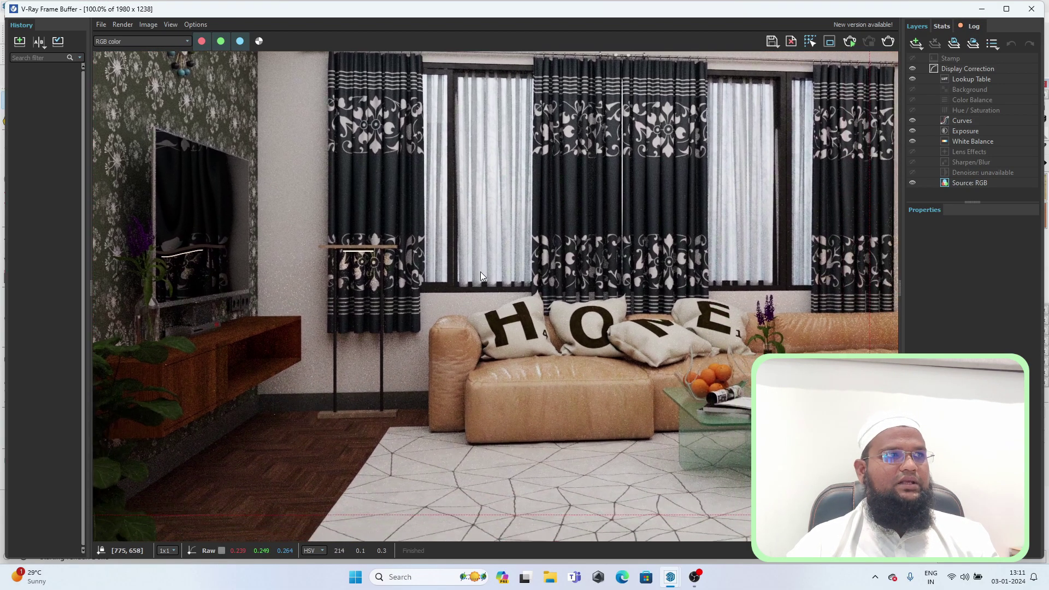
mouse_move(530, 328)
middle_mouse_down()
mouse_move(499, 372)
mouse_move(435, 324)
middle_mouse_up()
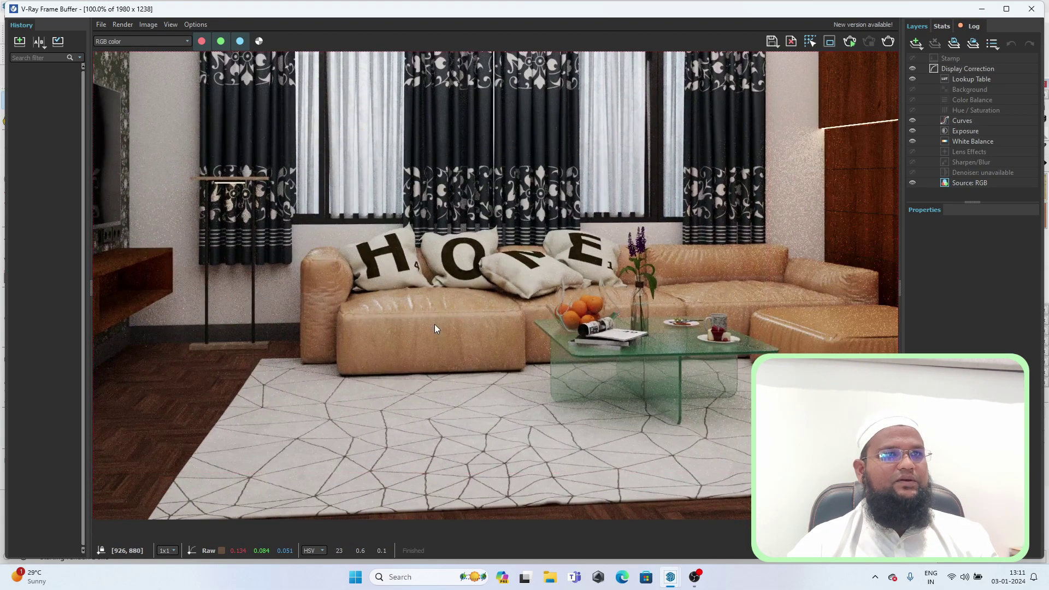
middle_click_drag(579, 375, 504, 355)
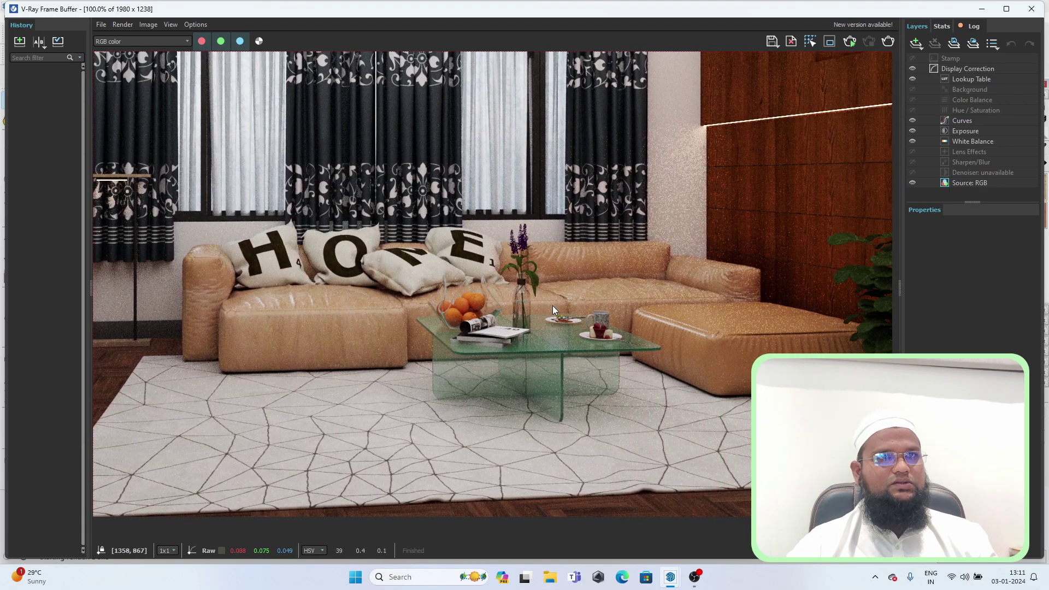
middle_click_drag(553, 306, 447, 281)
middle_click_drag(589, 199, 511, 275)
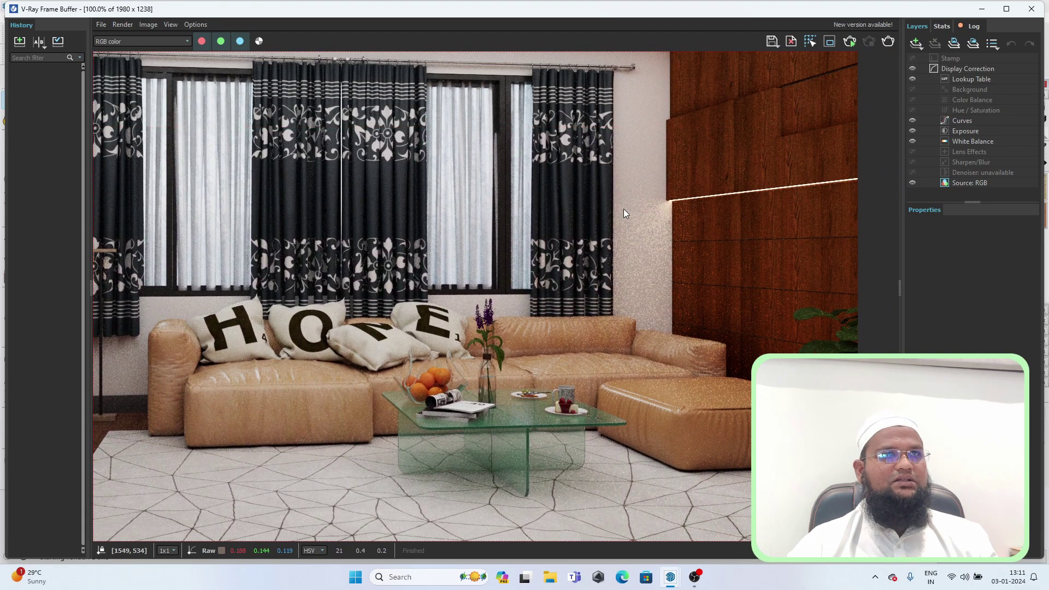
mouse_move(612, 155)
middle_mouse_down()
mouse_move(606, 245)
mouse_move(711, 263)
middle_mouse_up()
middle_click_drag(556, 268, 649, 256)
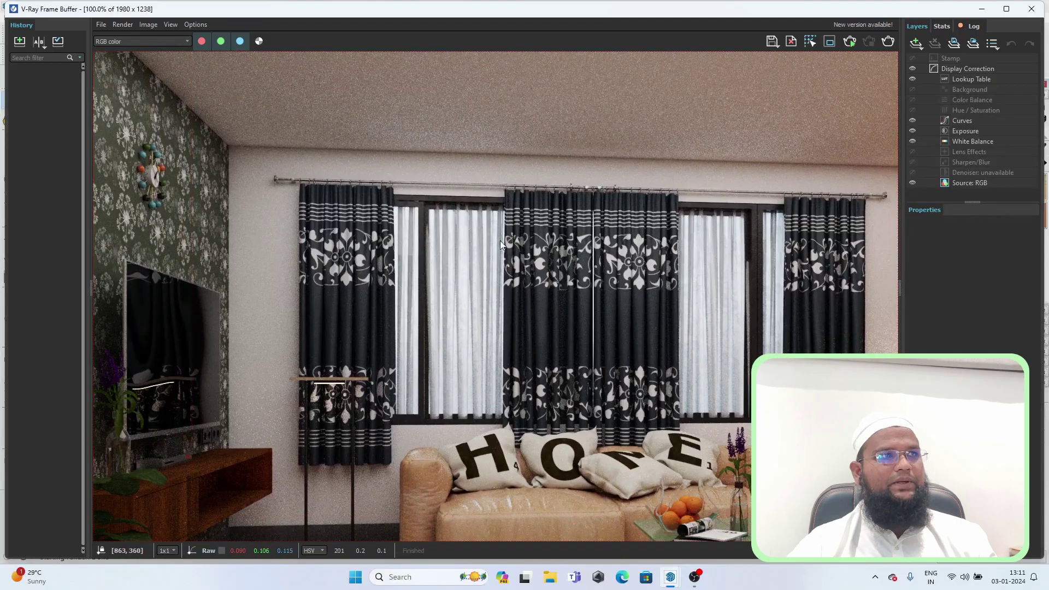
middle_click_drag(500, 240, 628, 240)
middle_click_drag(471, 325, 426, 195)
middle_click_drag(498, 303, 459, 270)
middle_click_drag(657, 359, 580, 359)
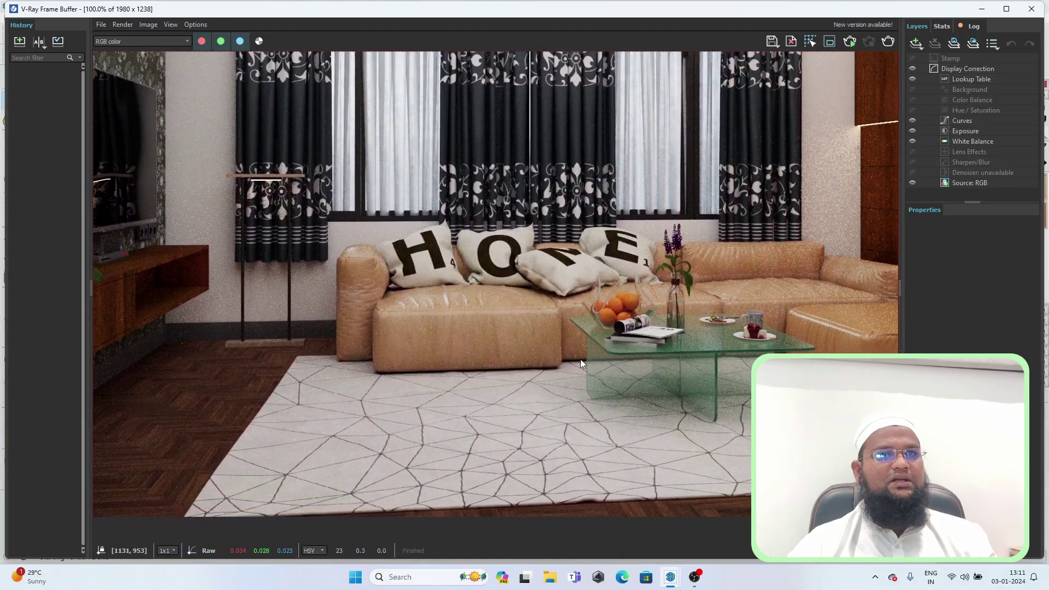
mouse_move(823, 409)
middle_mouse_down()
mouse_move(774, 409)
mouse_move(709, 389)
mouse_move(606, 398)
middle_mouse_up()
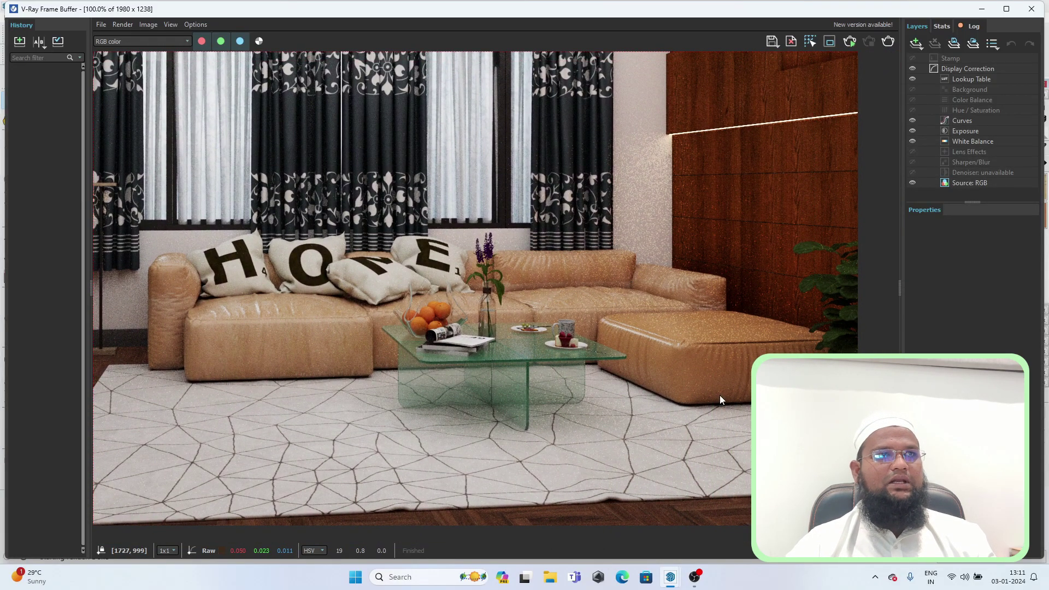
scroll(498, 309, "down", 2)
scroll(497, 307, "up", 2)
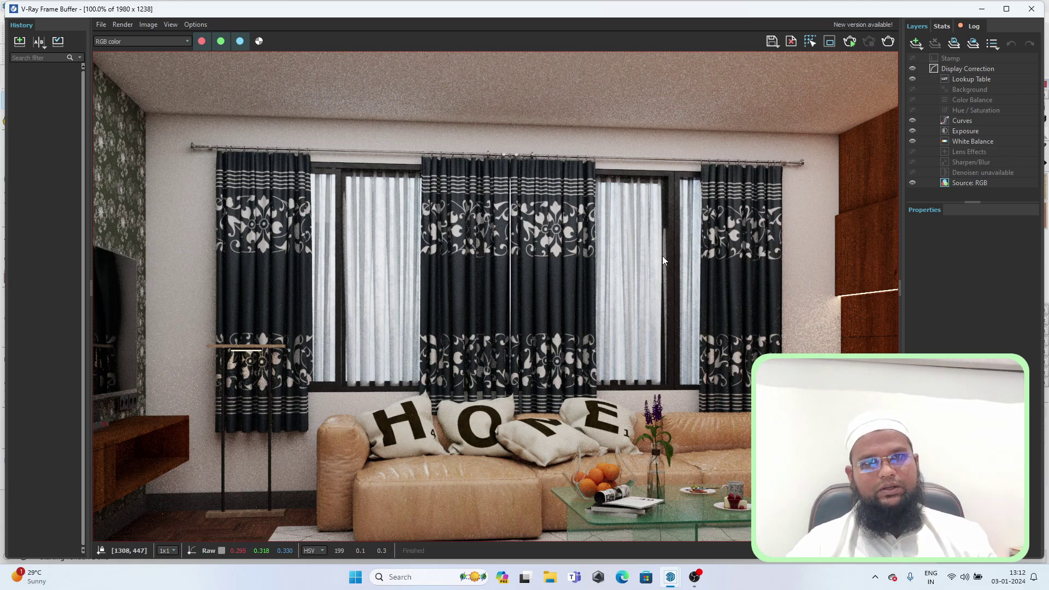
middle_click_drag(737, 288, 663, 222)
middle_click_drag(734, 321, 692, 273)
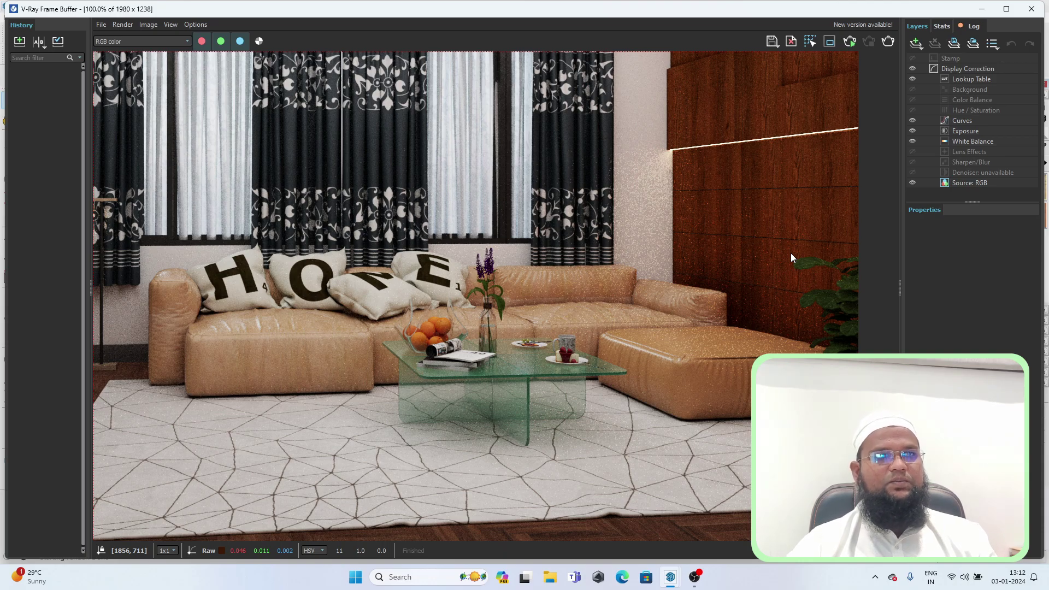
Minimize the Frame Buffer and set the engine to CUDA, after briefly trying RTX.
left_click(983, 10)
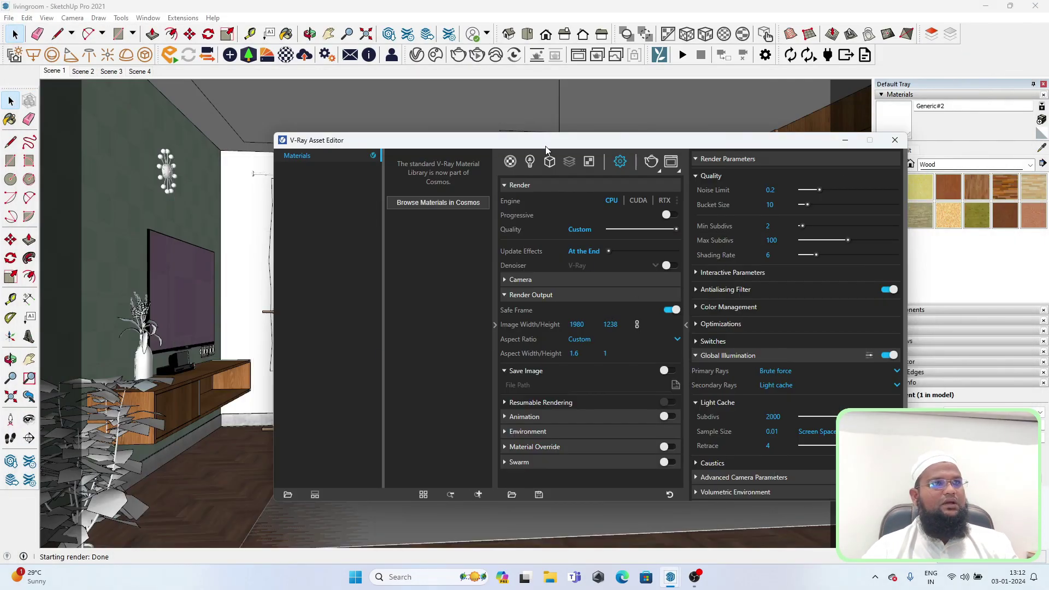
left_click_drag(544, 146, 432, 138)
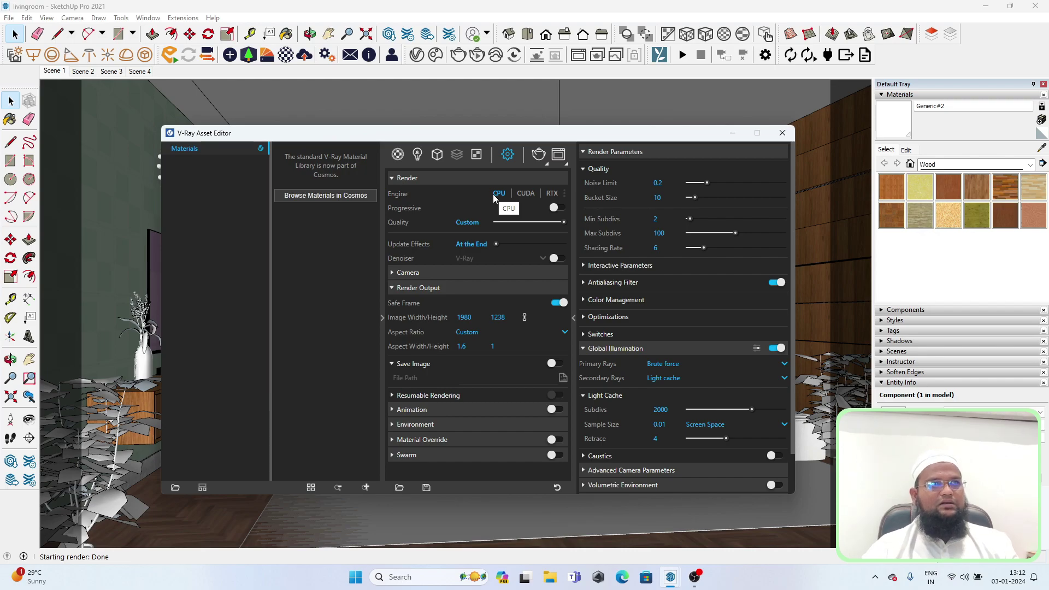
left_click(524, 194)
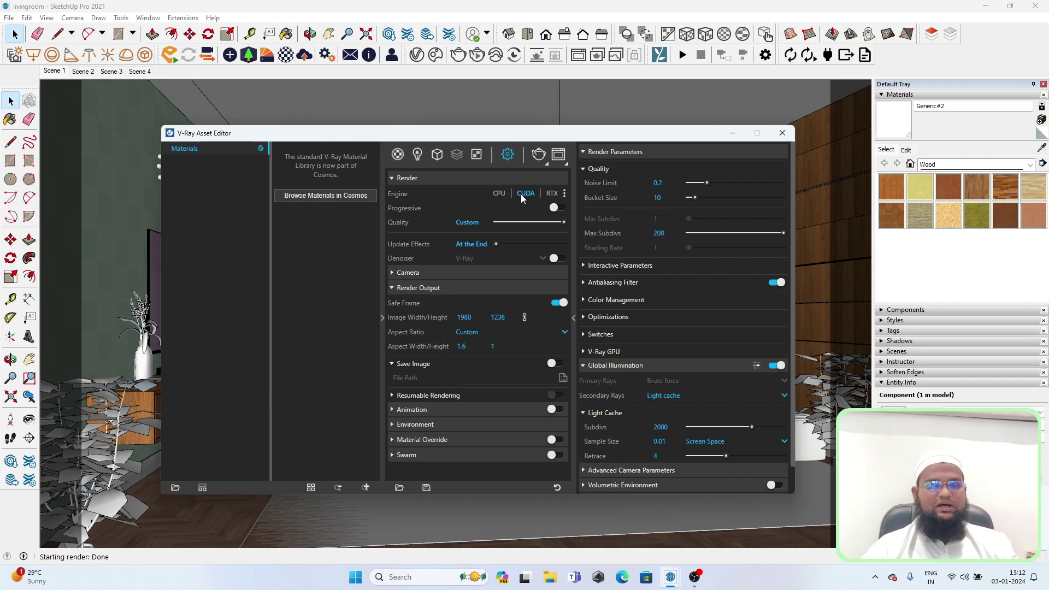
left_click(552, 194)
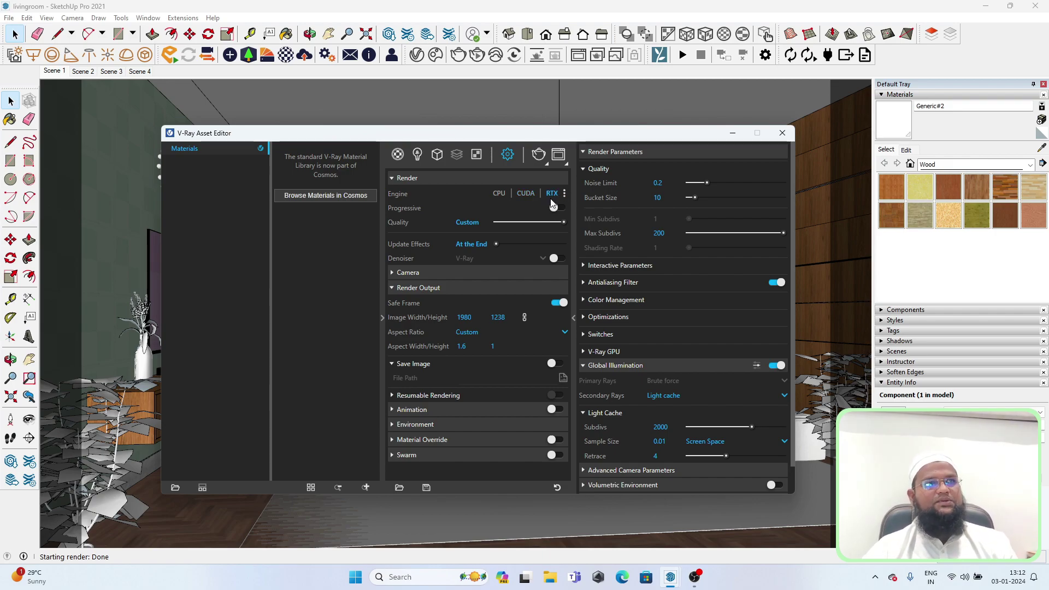
left_click(529, 197)
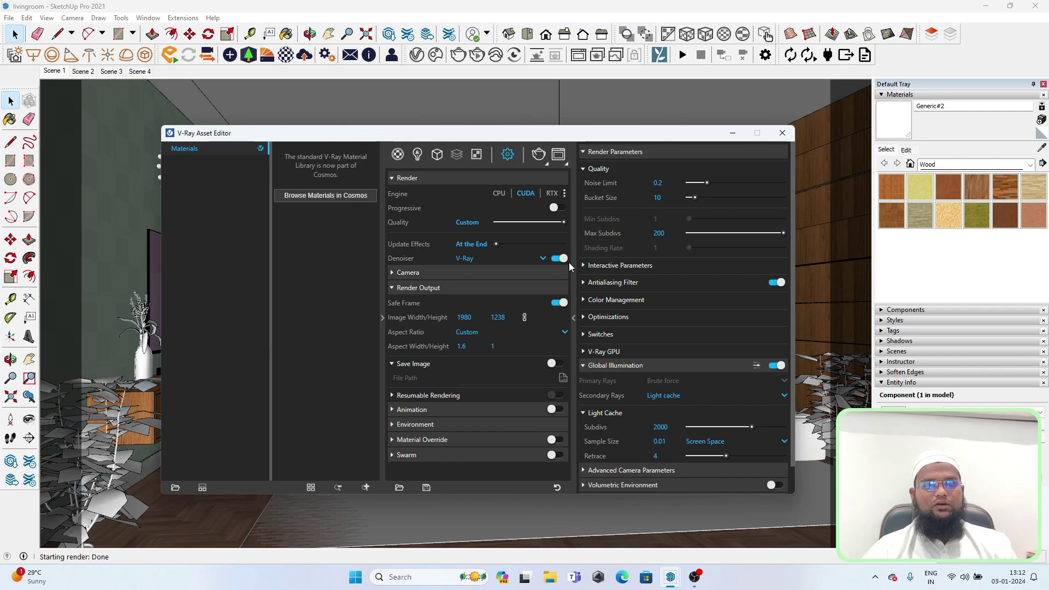
Set the Quality slider to High+, bringing the noise limit to 0.005.
left_click(443, 273)
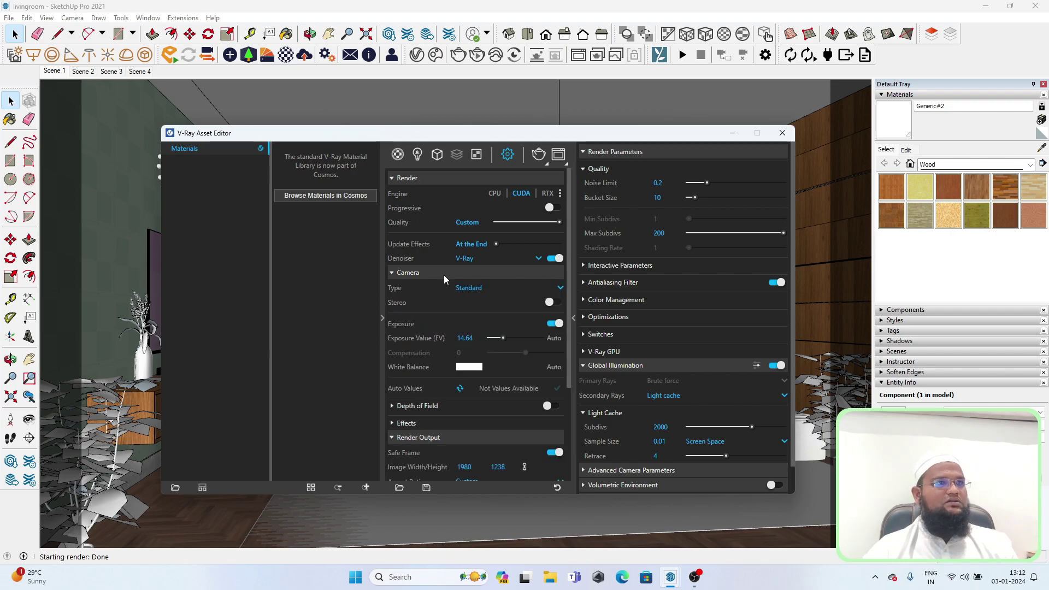
left_click(443, 272)
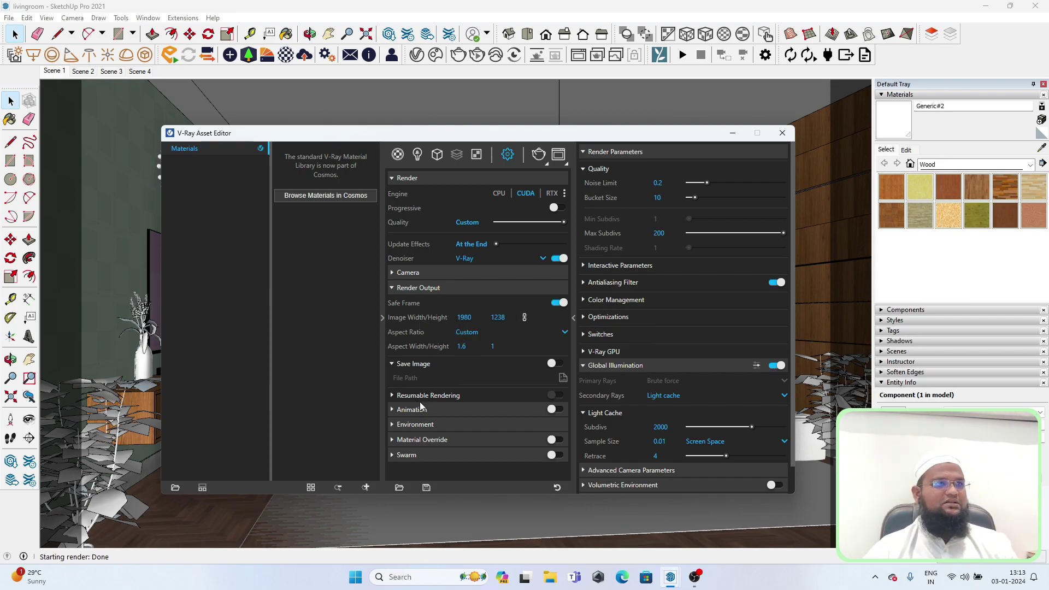
left_click(407, 272)
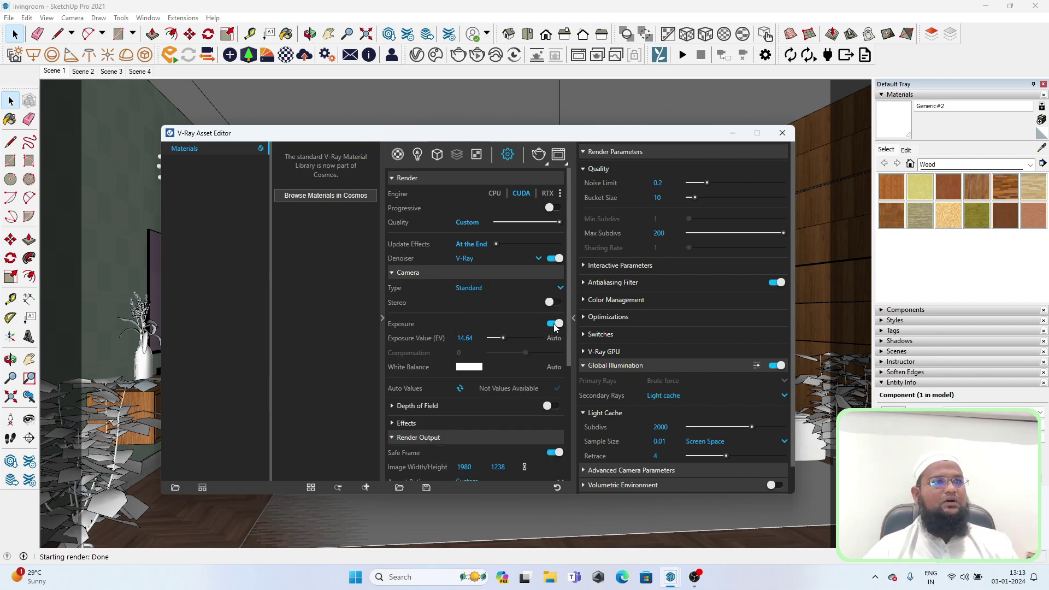
left_click_drag(569, 333, 586, 456)
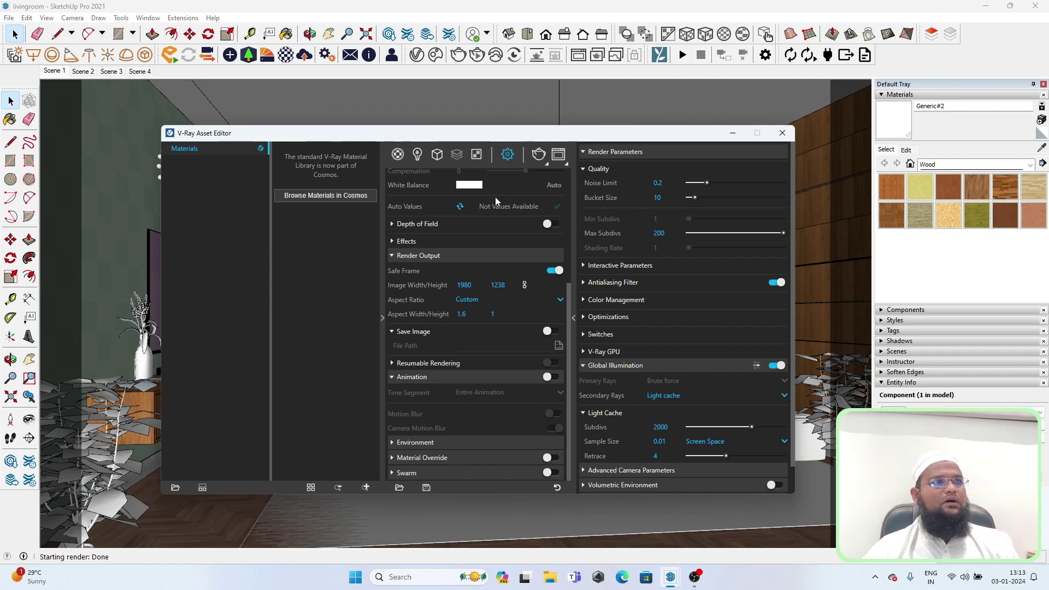
left_click_drag(569, 306, 575, 180)
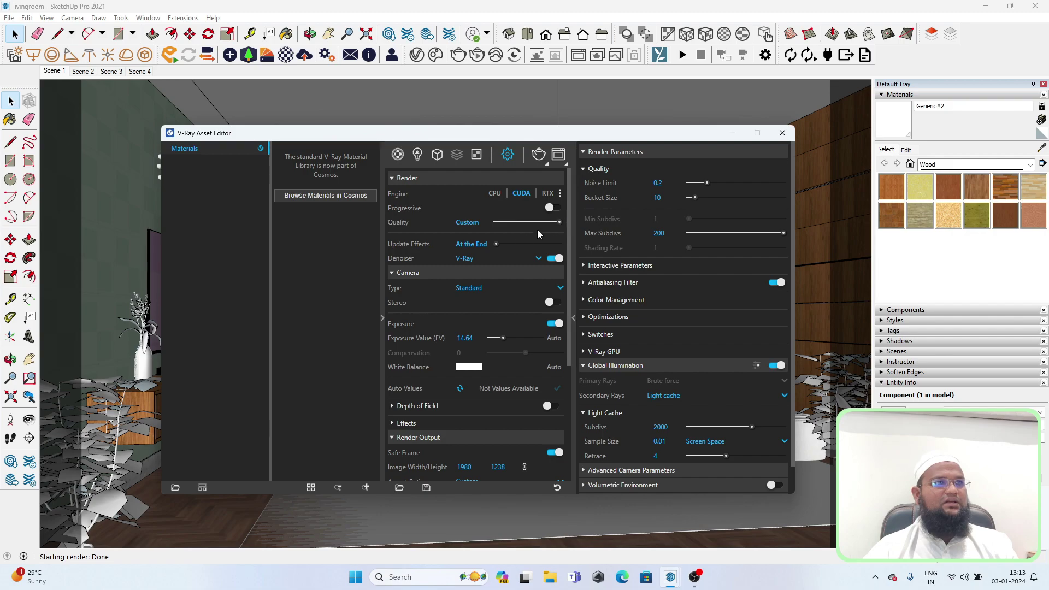
left_click_drag(546, 221, 564, 221)
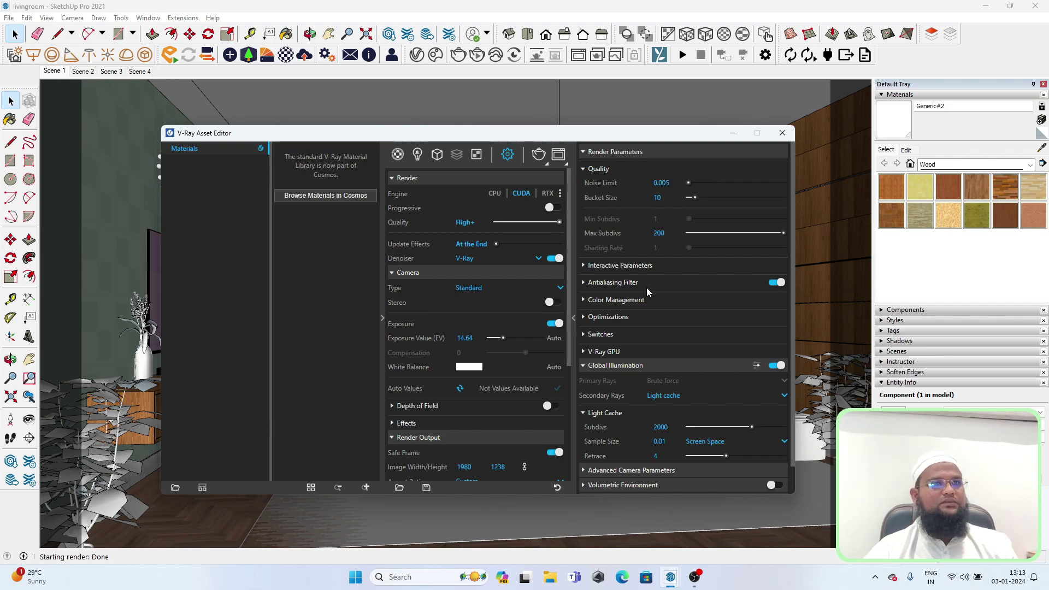
Expand the Antialiasing Filter settings and keep the Lanczos filter type.
left_click(756, 367)
left_click(634, 285)
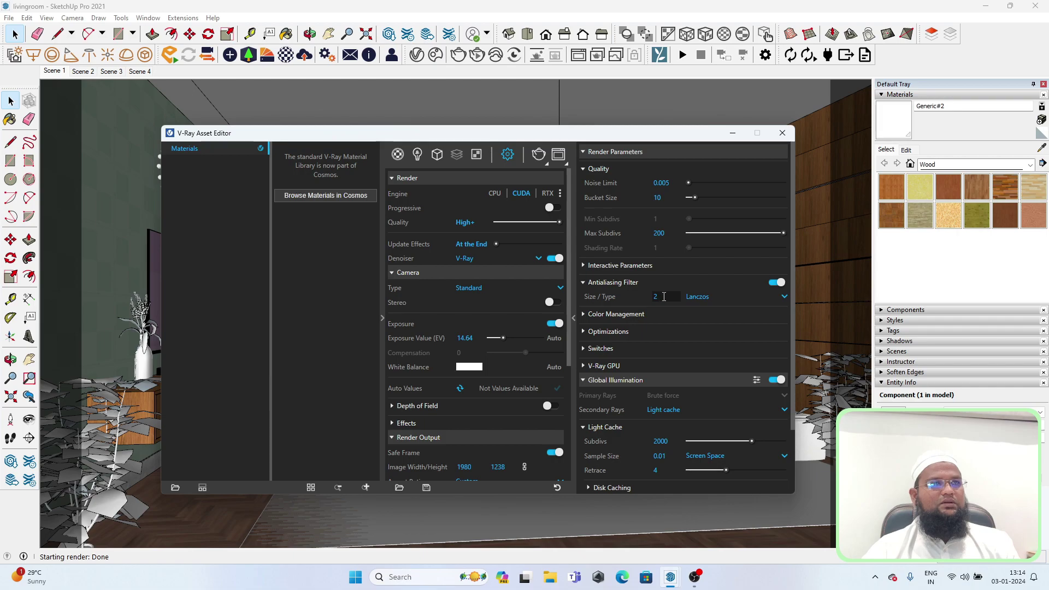
left_click(704, 300)
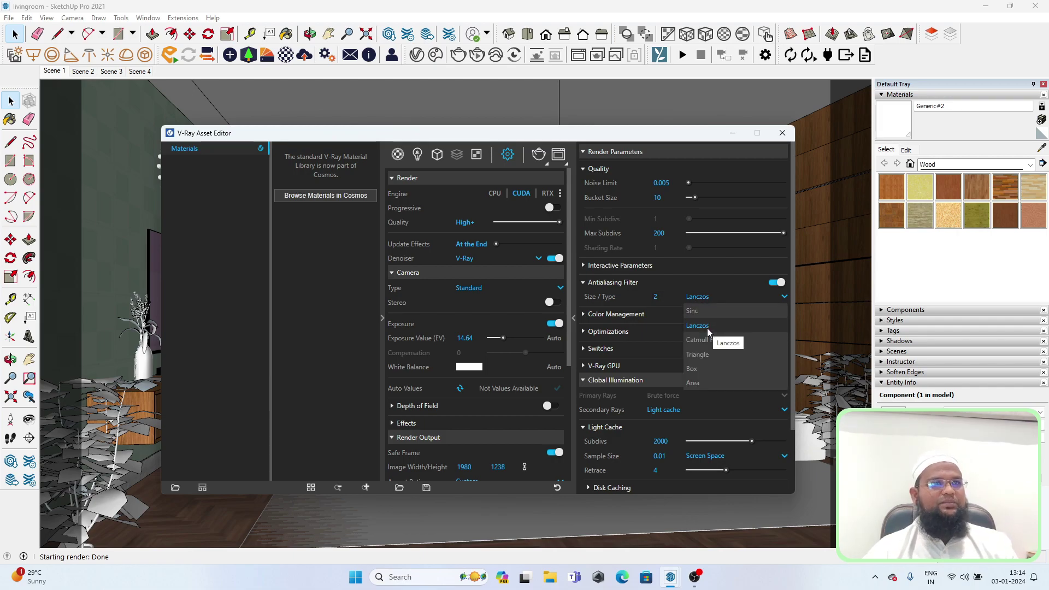
left_click(706, 327)
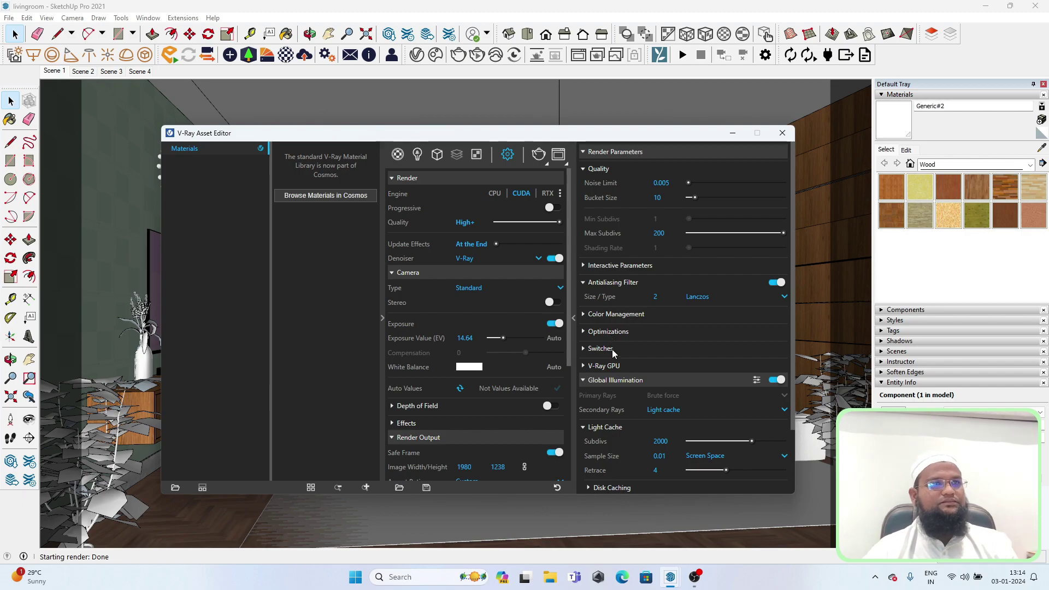
Expand V-Ray GPU, Optimizations, Color Management and Advanced Camera Parameters for review.
left_click(616, 366)
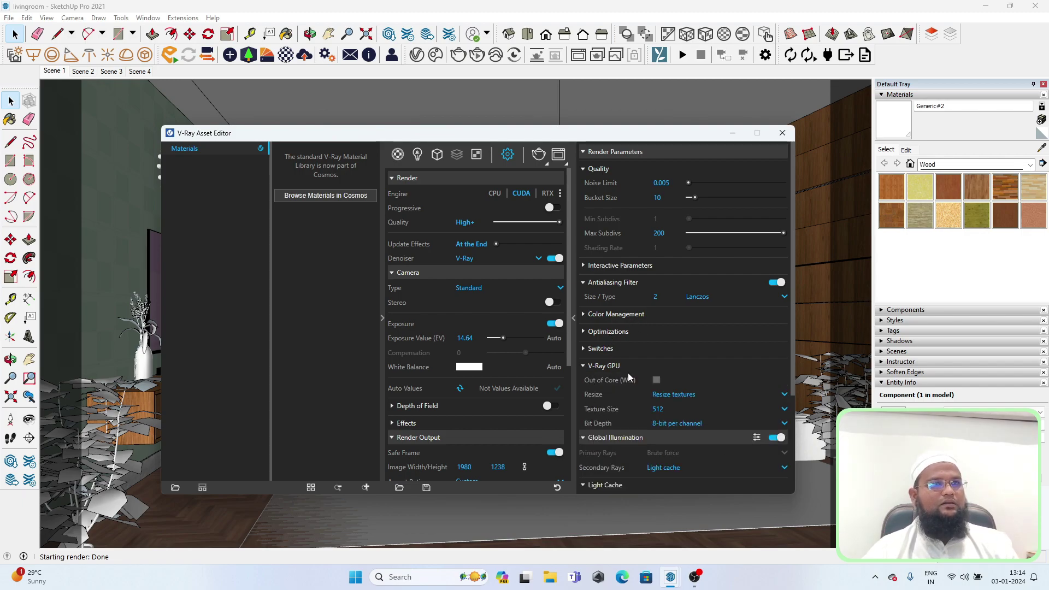
left_click(617, 332)
left_click(620, 315)
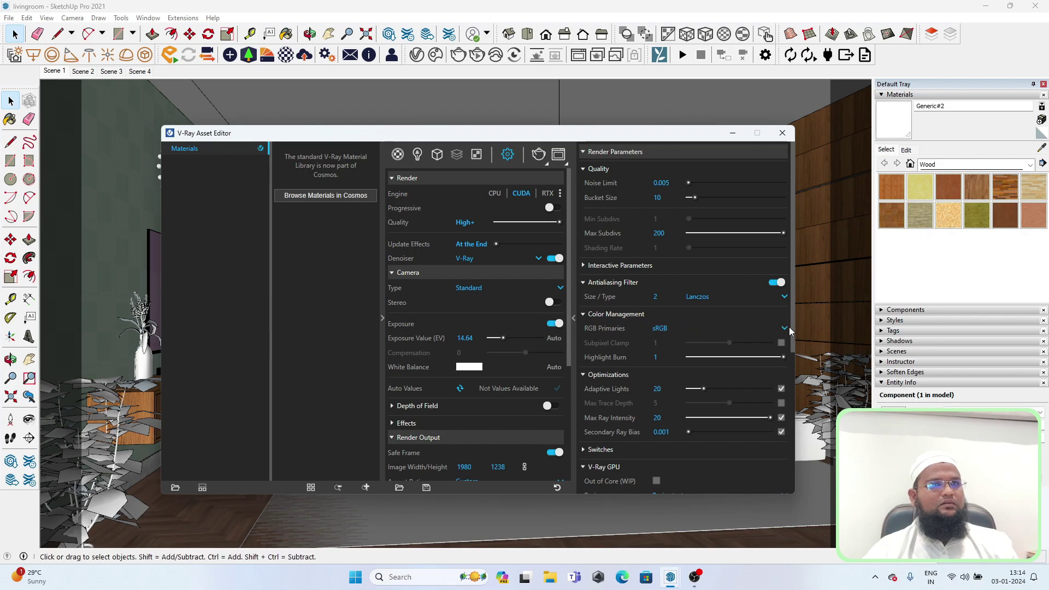
scroll(784, 340, "down", 3)
scroll(762, 407, "down", 1)
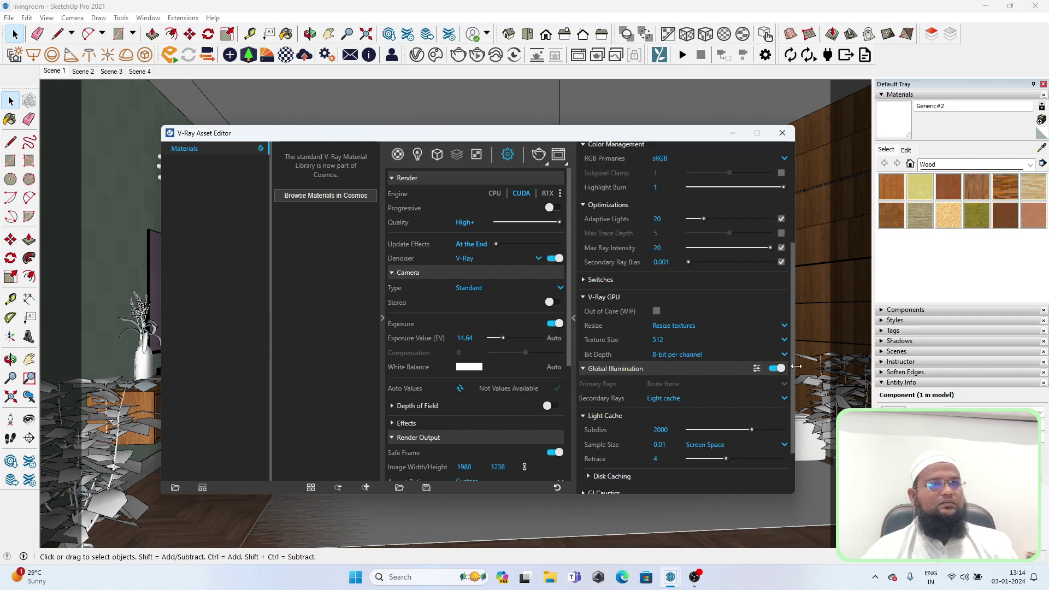
scroll(656, 384, "down", 1)
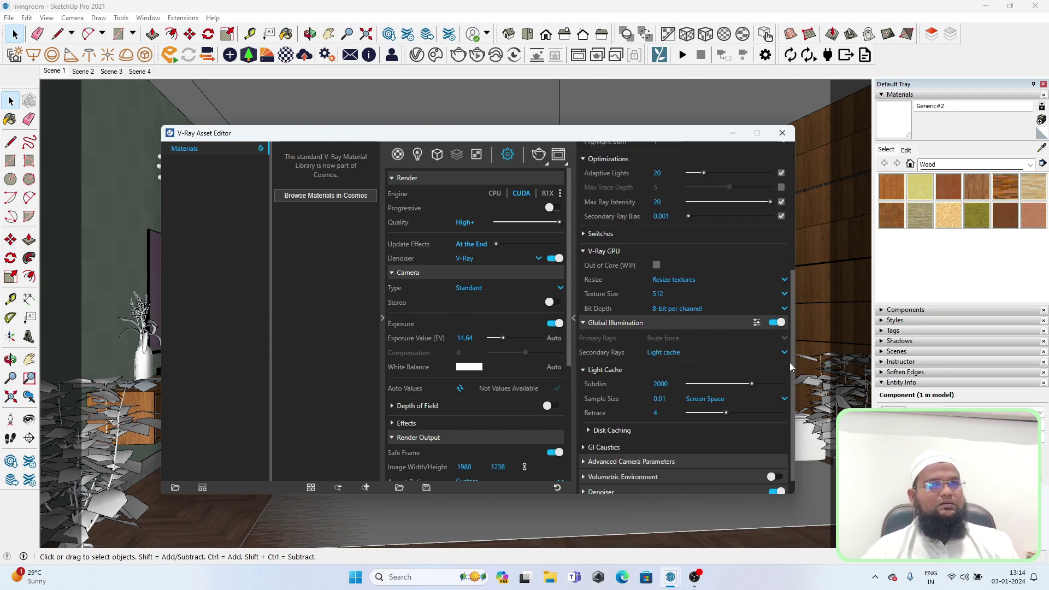
scroll(789, 364, "down", 1)
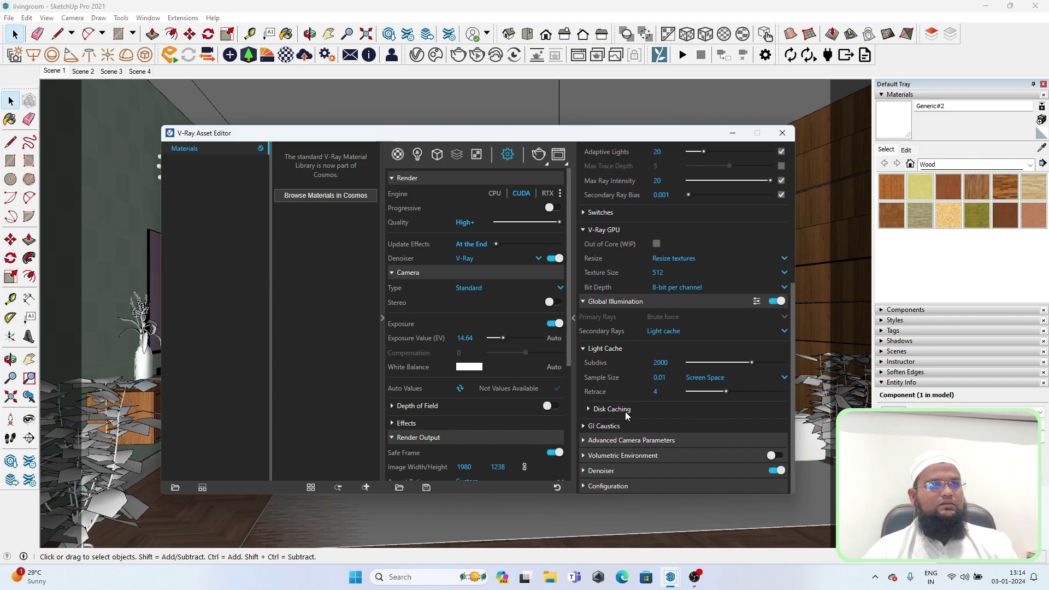
left_click(637, 439)
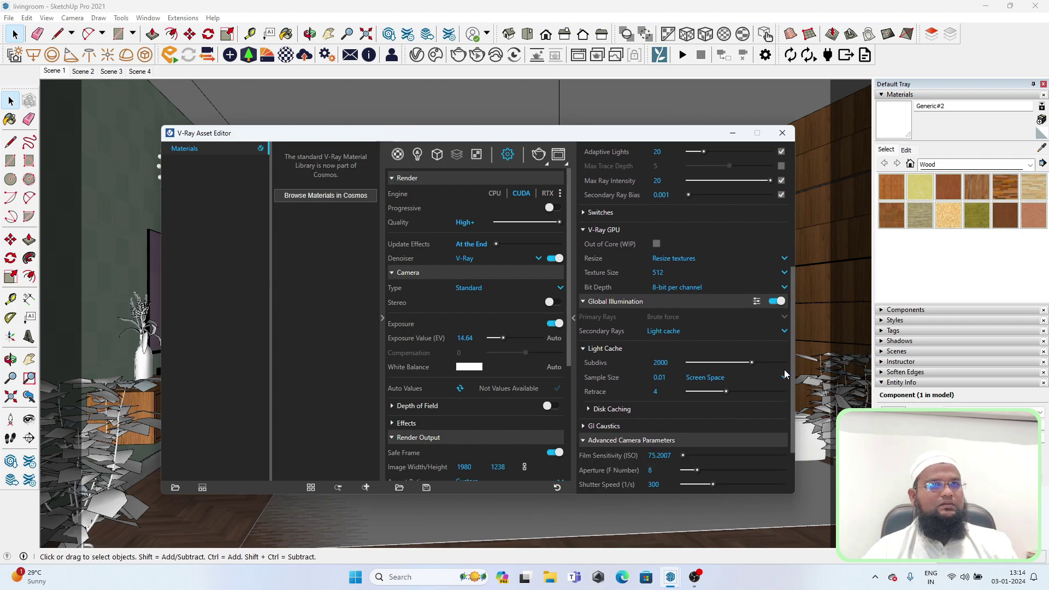
Check the camera's ISO and aperture F-number values.
scroll(792, 376, "down", 3)
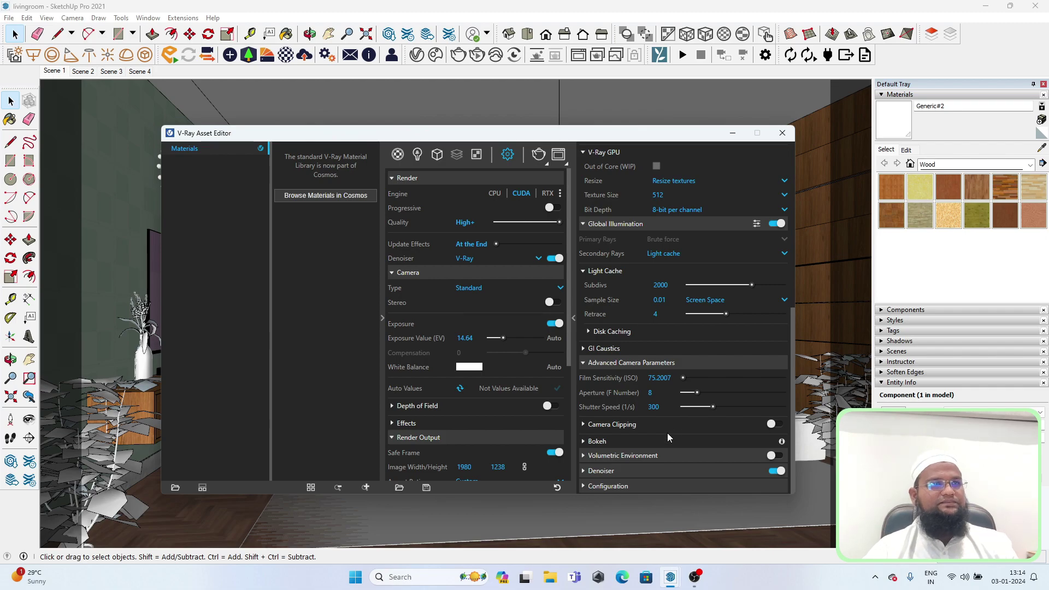
left_click(659, 378)
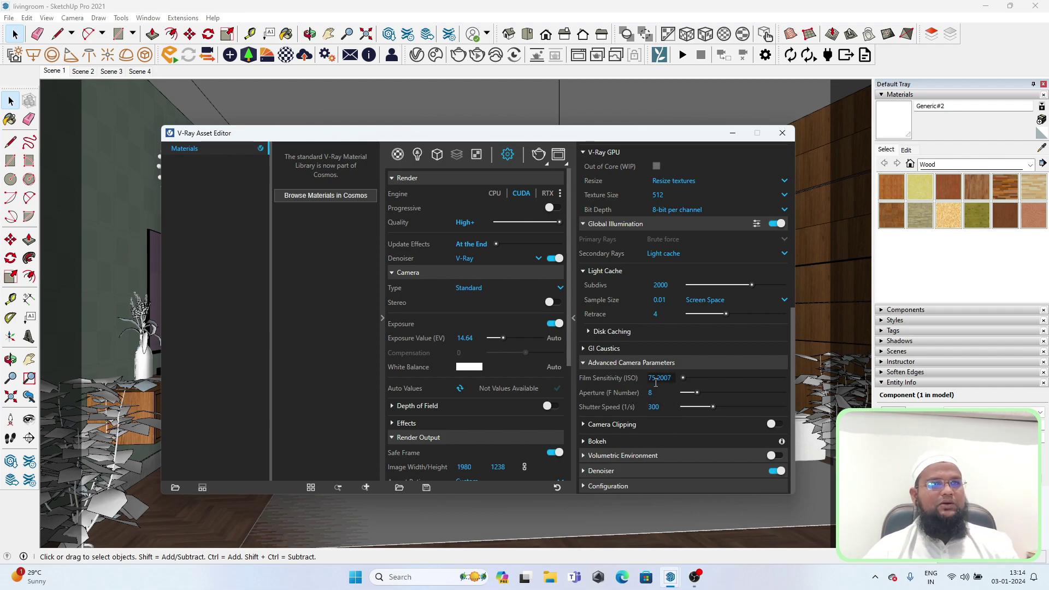
left_click(659, 393)
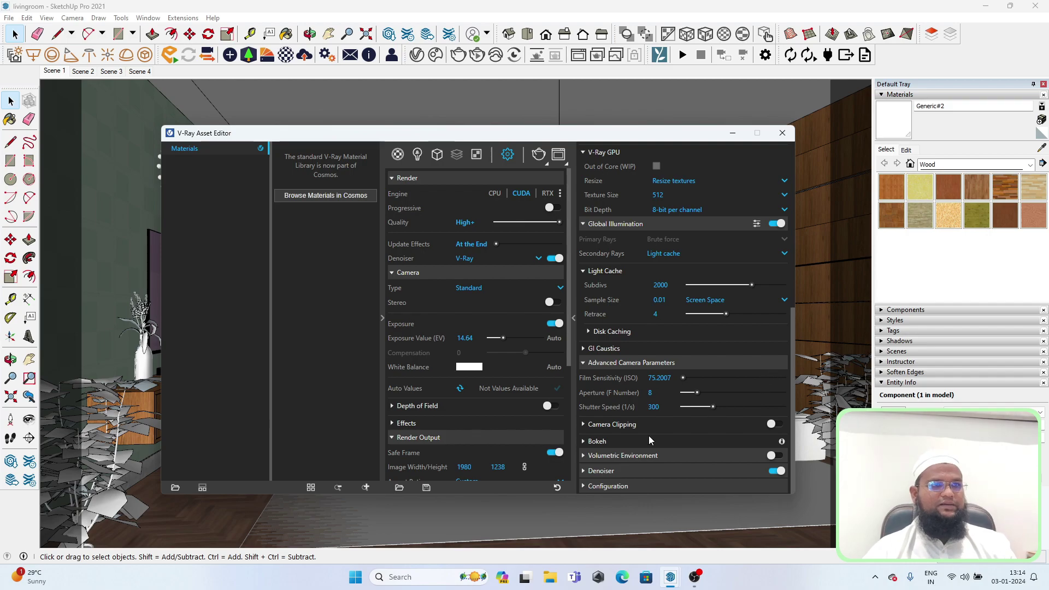
Keep the Mild denoiser preset and start a new render.
left_click(623, 473)
left_click_drag(793, 403, 786, 453)
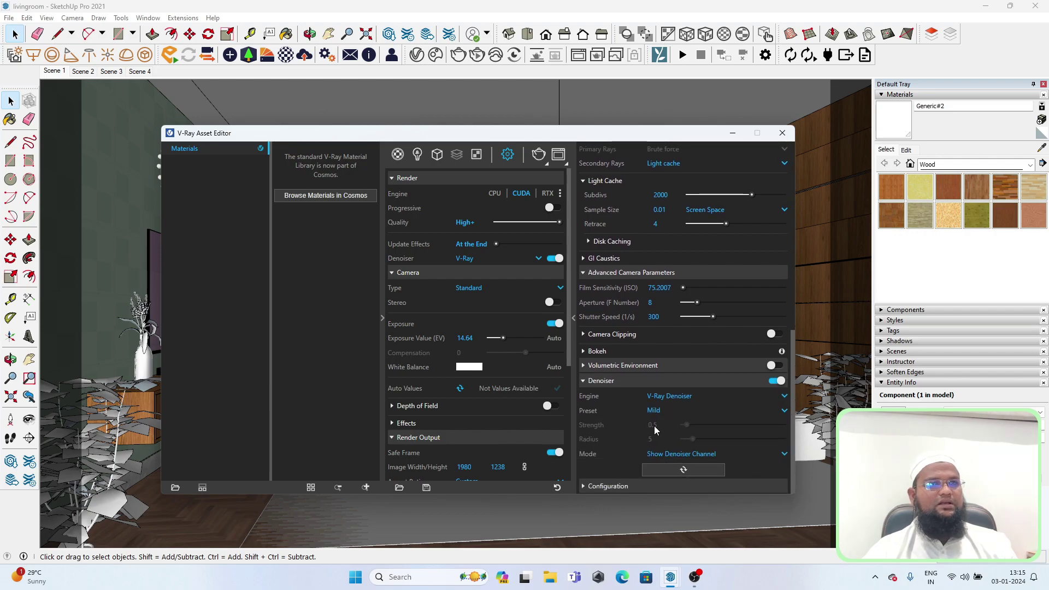
left_click(655, 411)
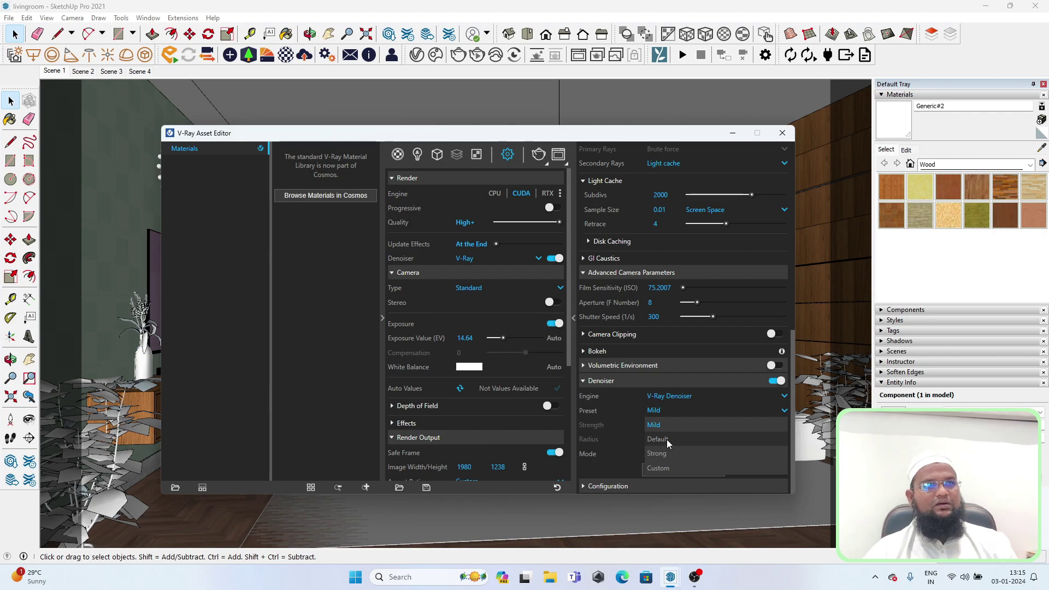
left_click(656, 425)
left_click(539, 155)
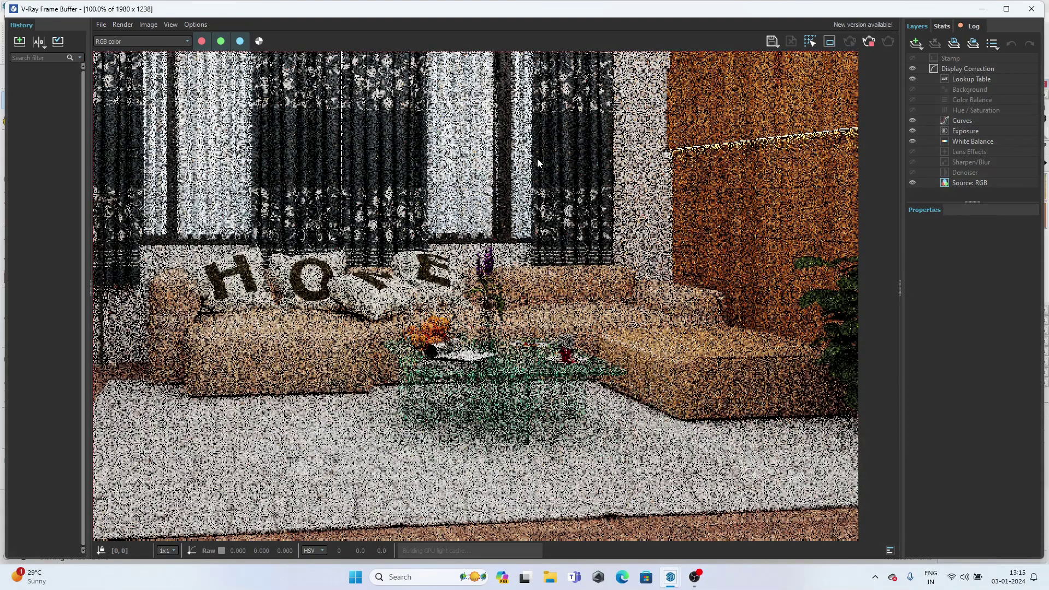
Zoom out to watch the GPU render finish into a clean, denoised image.
scroll(677, 341, "down", 1)
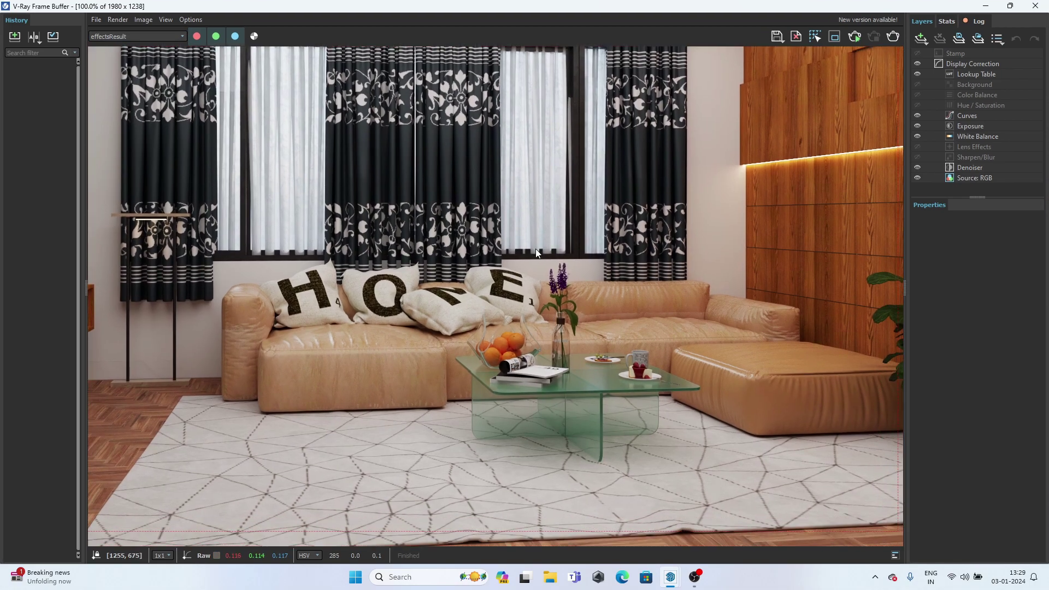
Pan and zoom across the ceiling, curtain tops, TV wall and sofa.
middle_click_drag(547, 308, 528, 382)
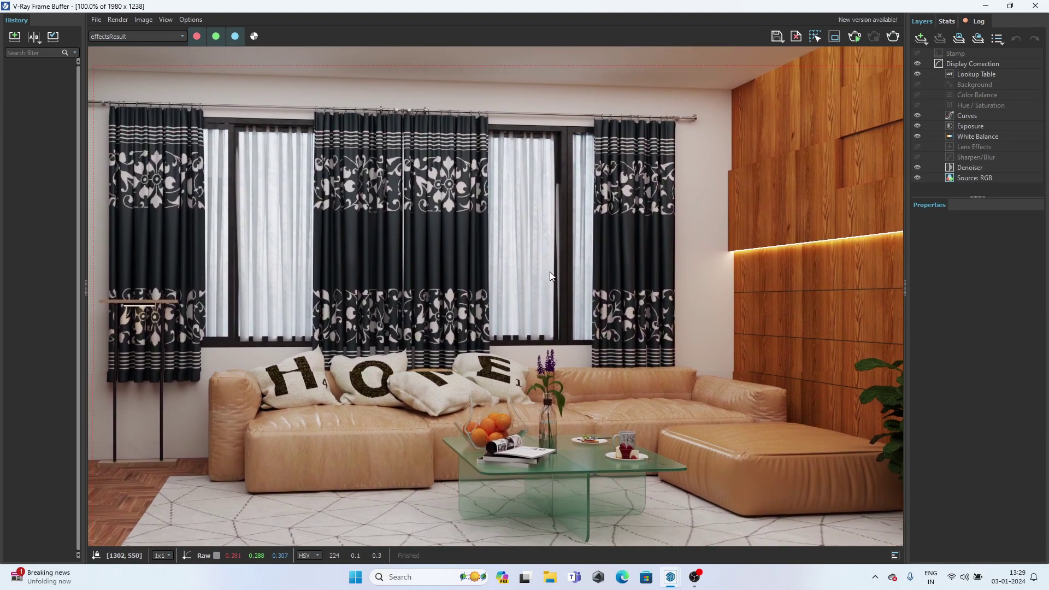
middle_click_drag(549, 271, 546, 349)
mouse_move(488, 246)
middle_mouse_down()
mouse_move(511, 321)
mouse_move(392, 257)
mouse_move(238, 272)
mouse_move(341, 279)
mouse_move(431, 377)
mouse_move(576, 375)
mouse_move(607, 343)
middle_mouse_up()
scroll(628, 311, "down", 1)
scroll(663, 268, "down", 1)
scroll(669, 268, "down", 1)
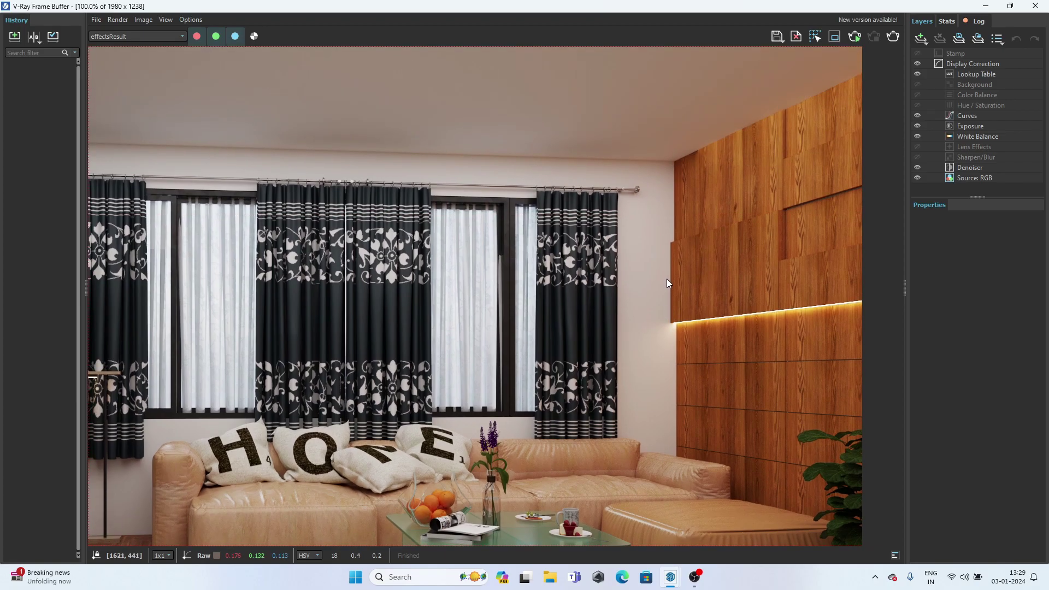
scroll(640, 295, "down", 1)
scroll(492, 439, "up", 4)
mouse_move(491, 438)
middle_mouse_down()
mouse_move(507, 419)
mouse_move(423, 307)
mouse_move(507, 394)
mouse_move(542, 318)
middle_mouse_up()
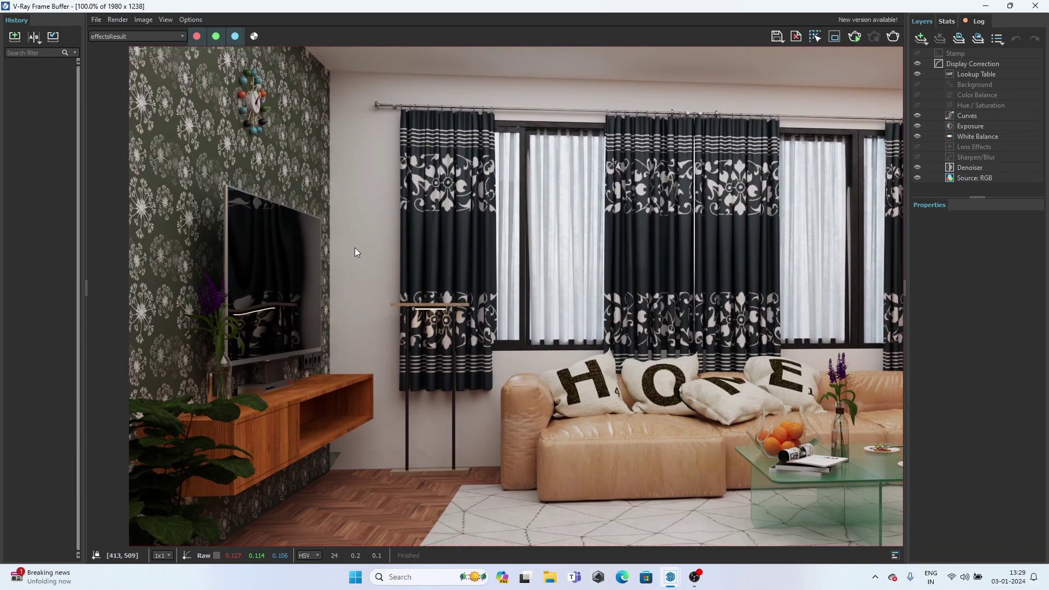
scroll(362, 260, "up", 4)
Inspect the sofa, glass table, rug and wood-panelled wall up close.
middle_click_drag(368, 271, 411, 247)
scroll(411, 247, "down", 4)
middle_click_drag(607, 429, 481, 254)
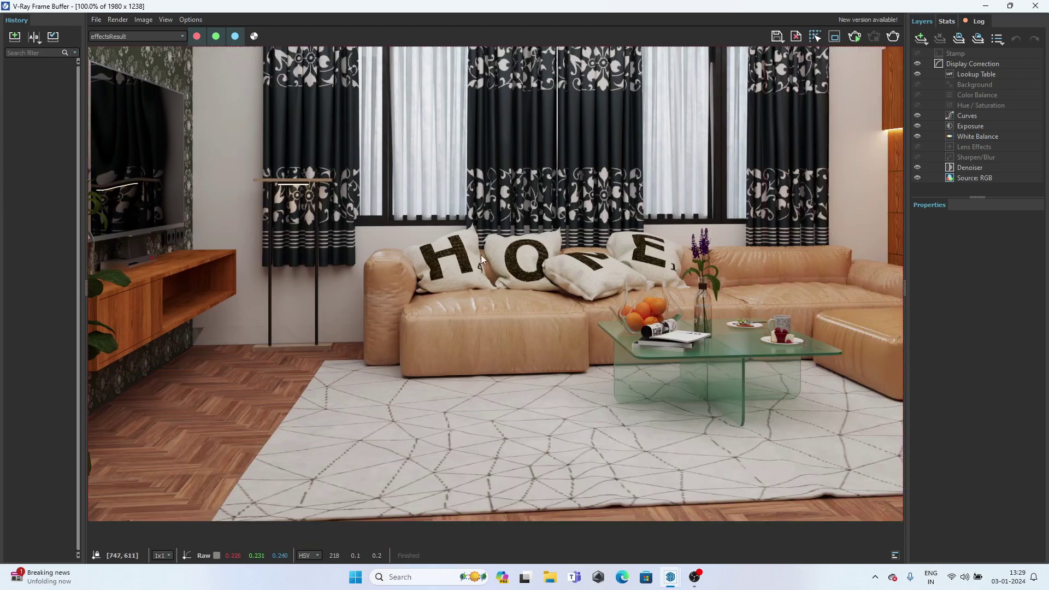
scroll(544, 363, "up", 4)
middle_click_drag(545, 363, 379, 268)
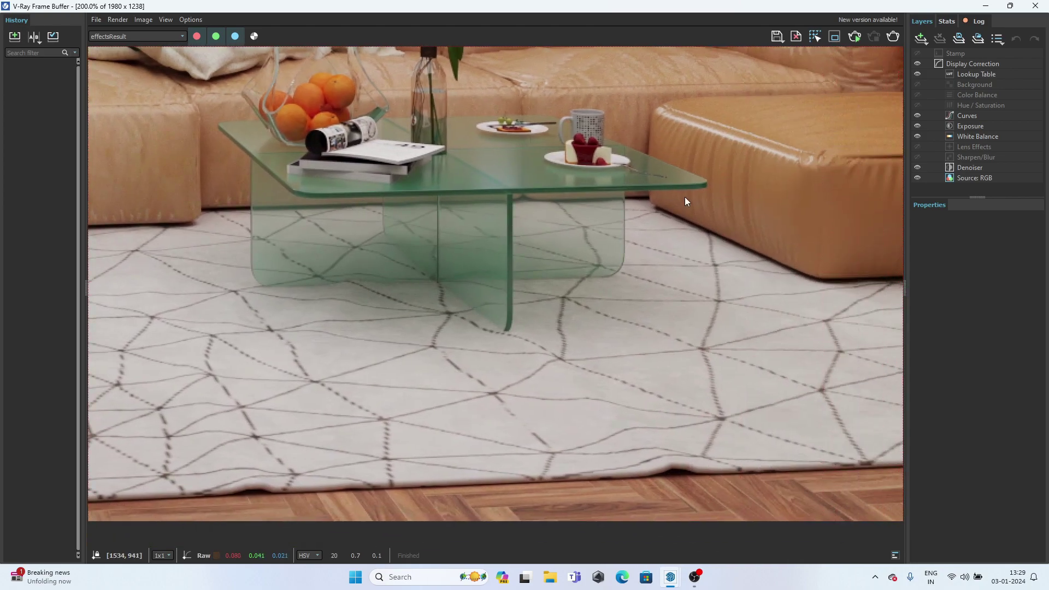
middle_click_drag(687, 202, 475, 318)
mouse_move(640, 192)
middle_mouse_down()
mouse_move(576, 271)
mouse_move(501, 435)
middle_mouse_up()
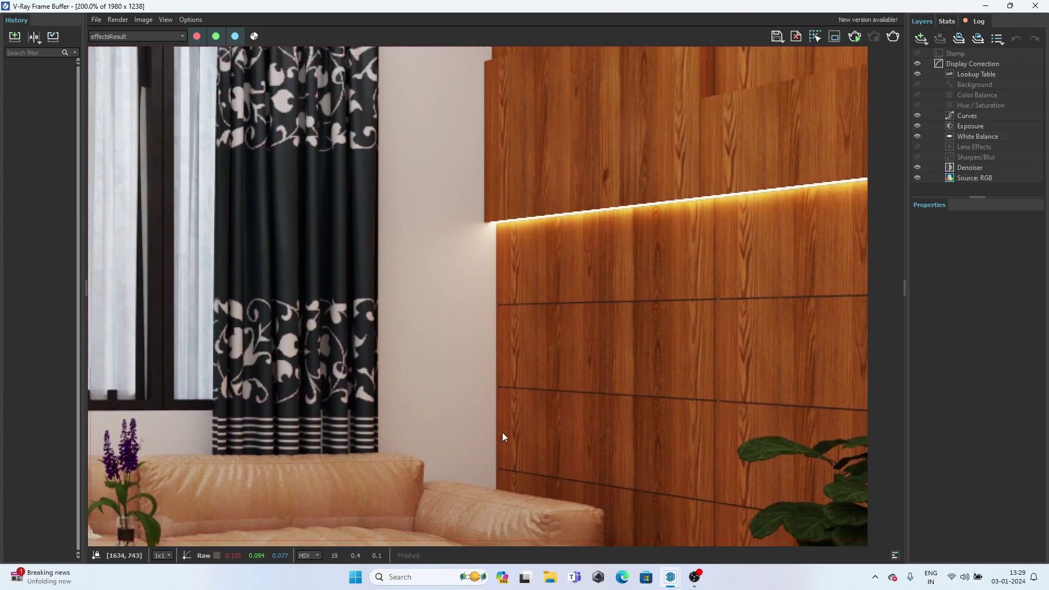
scroll(578, 185, "down", 3)
scroll(574, 190, "down", 2)
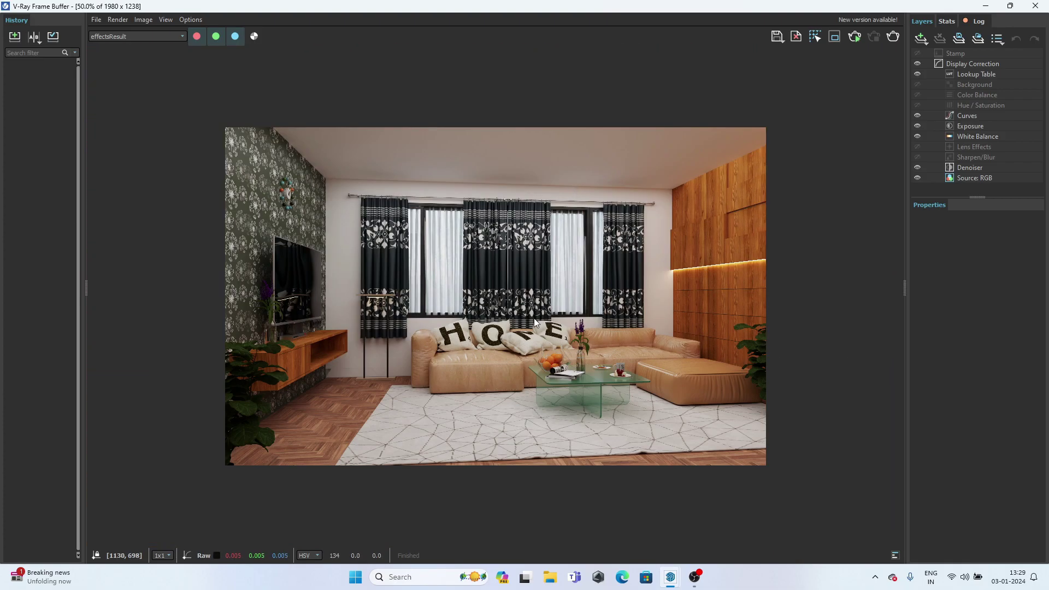
scroll(664, 322, "up", 2)
left_click(987, 6)
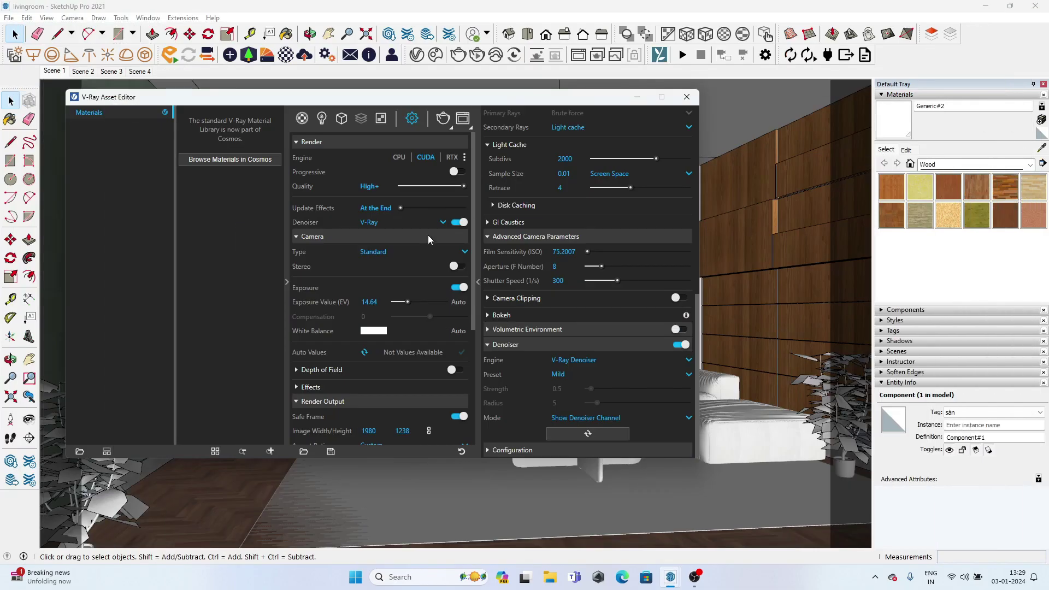
left_click_drag(442, 102, 516, 108)
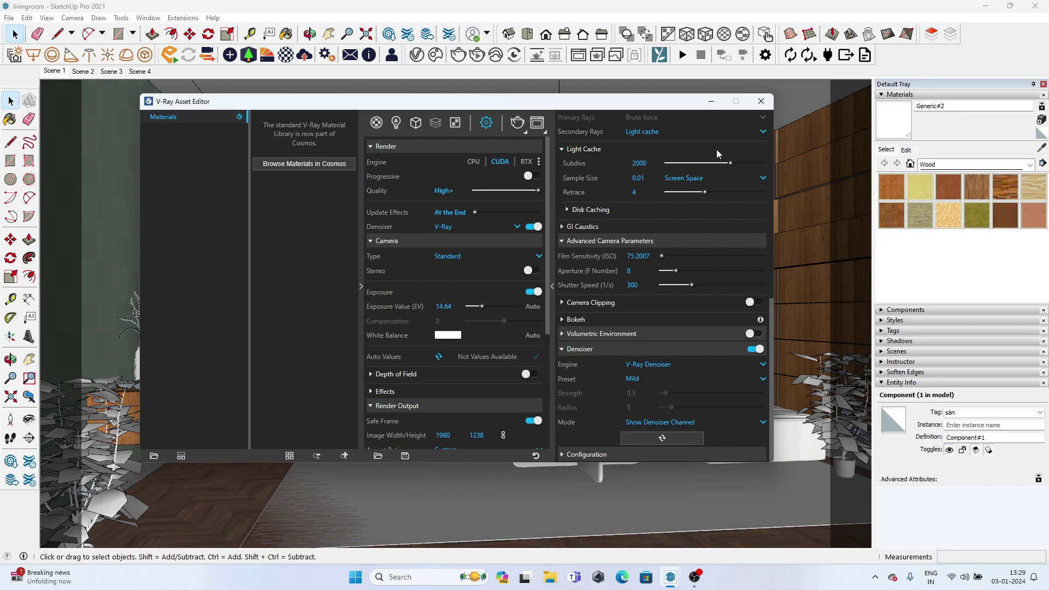
left_click_drag(773, 319, 781, 208)
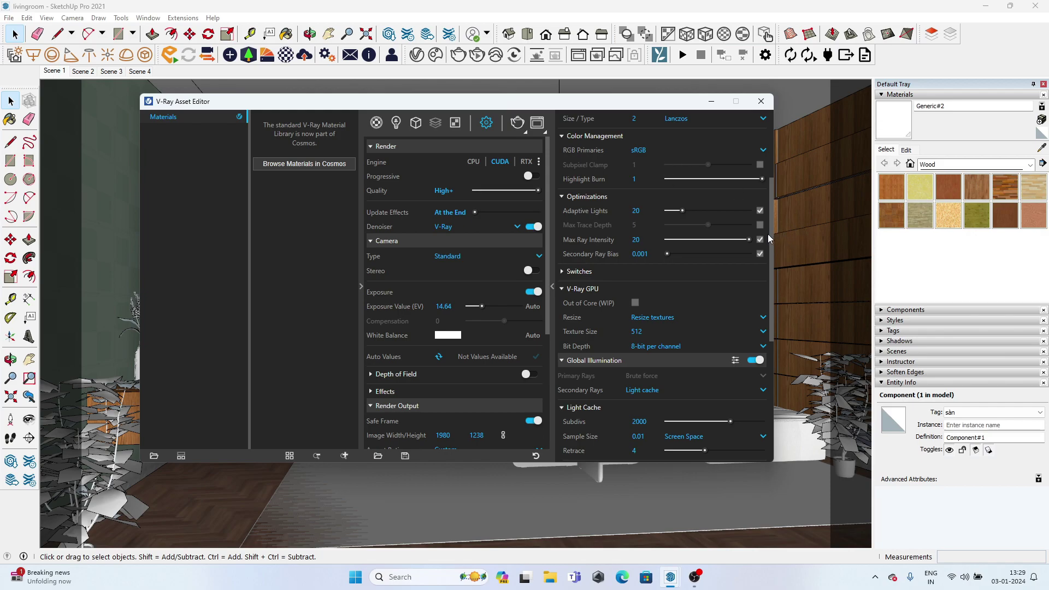
left_click_drag(771, 191, 770, 118)
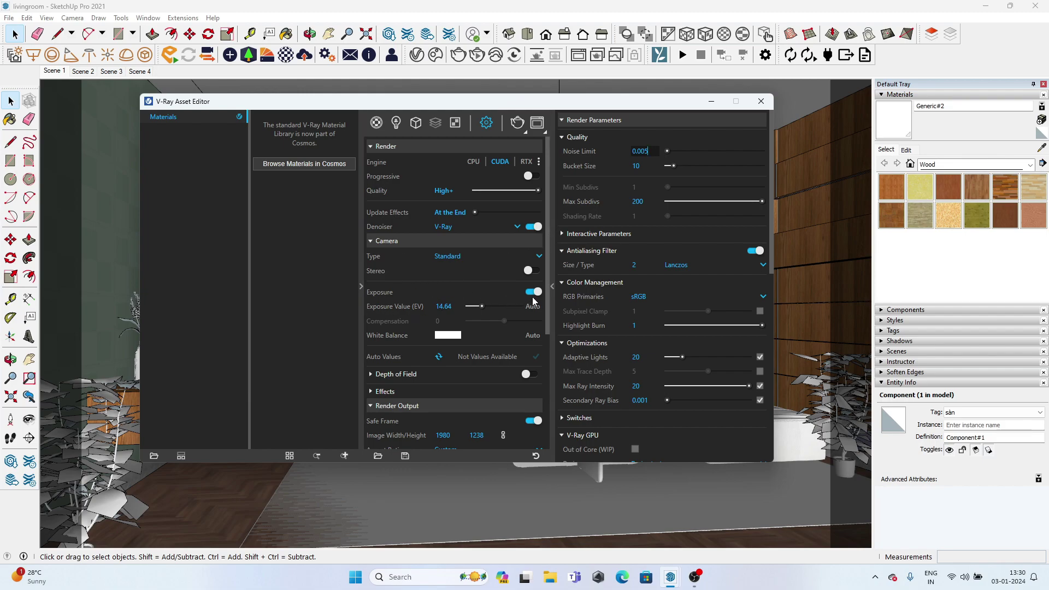
Scroll the settings and peek at the Disk Caching and GI Caustics options.
left_click_drag(546, 324, 558, 432)
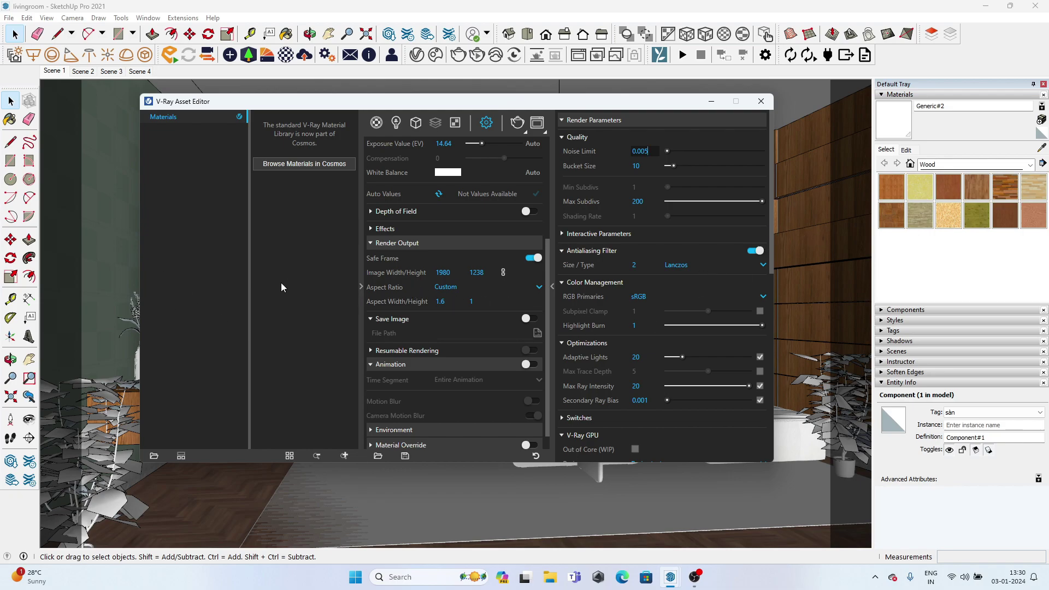
scroll(538, 361, "up", 3)
scroll(754, 393, "down", 5)
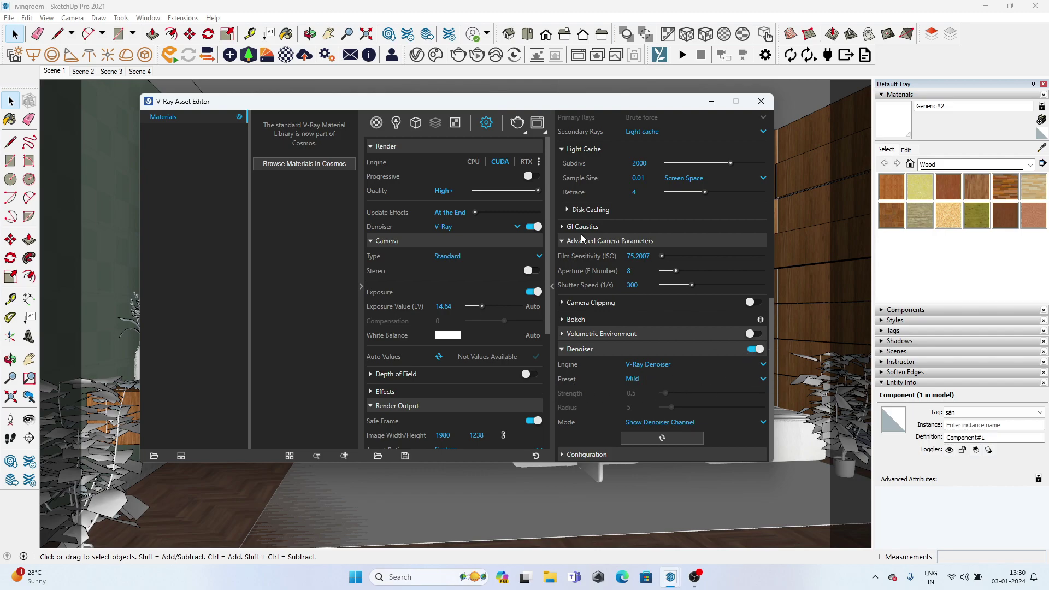
left_click(579, 213)
left_click(572, 227)
Expand the Bokeh and Camera Clipping rollouts and review their options.
scroll(775, 303, "up", 3)
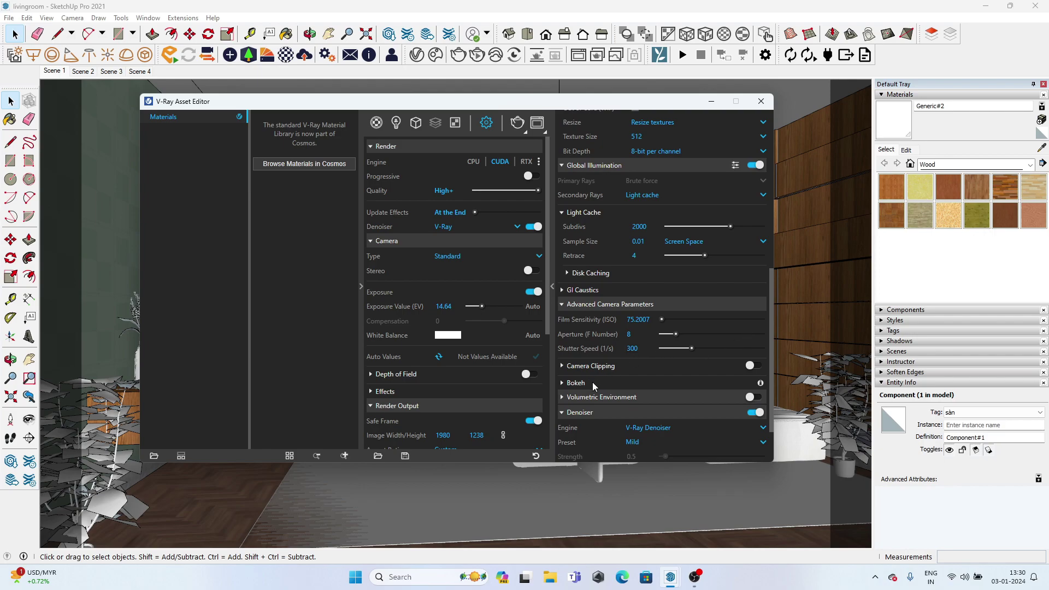
left_click(592, 382)
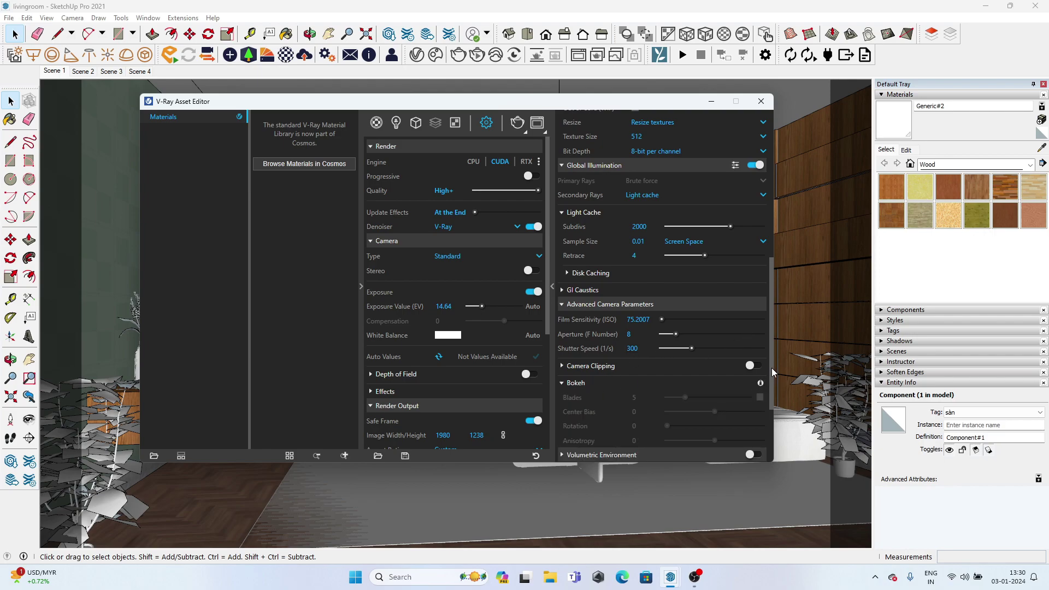
left_click(672, 367)
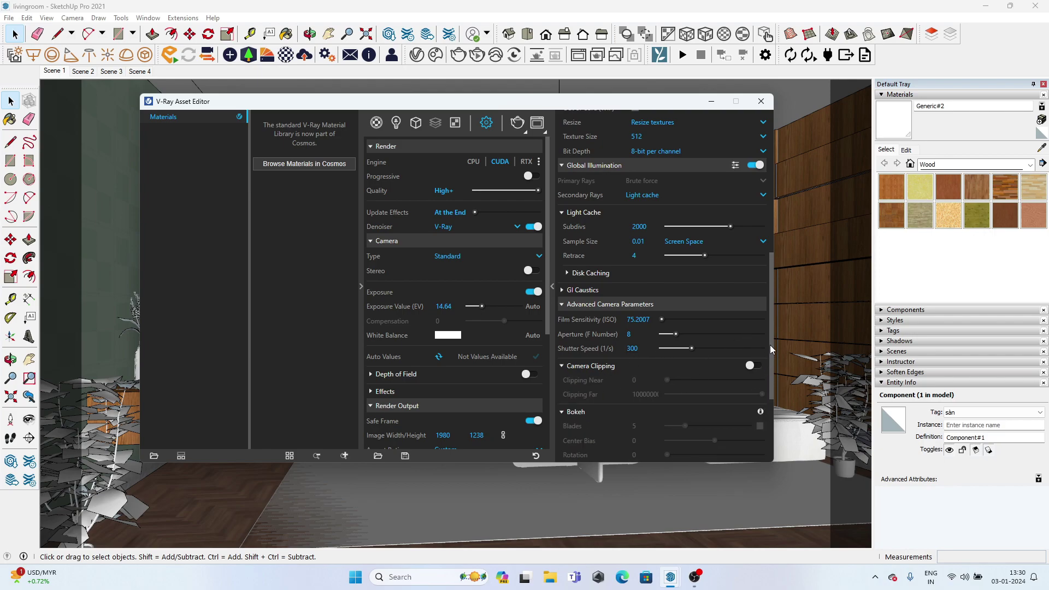
scroll(768, 345, "down", 3)
scroll(766, 341, "up", 4)
scroll(765, 335, "up", 2)
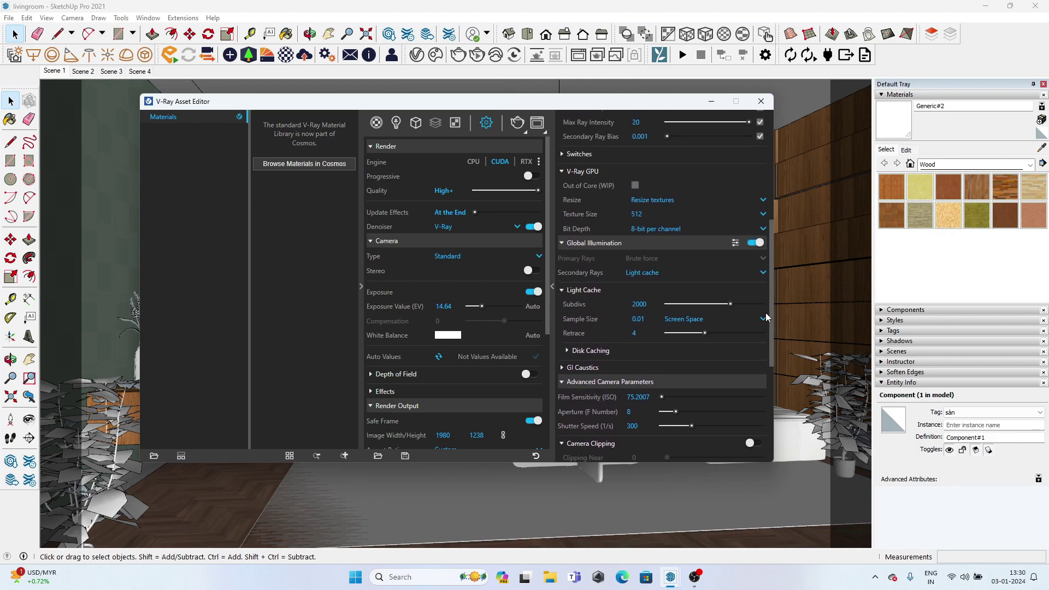
scroll(766, 313, "up", 1)
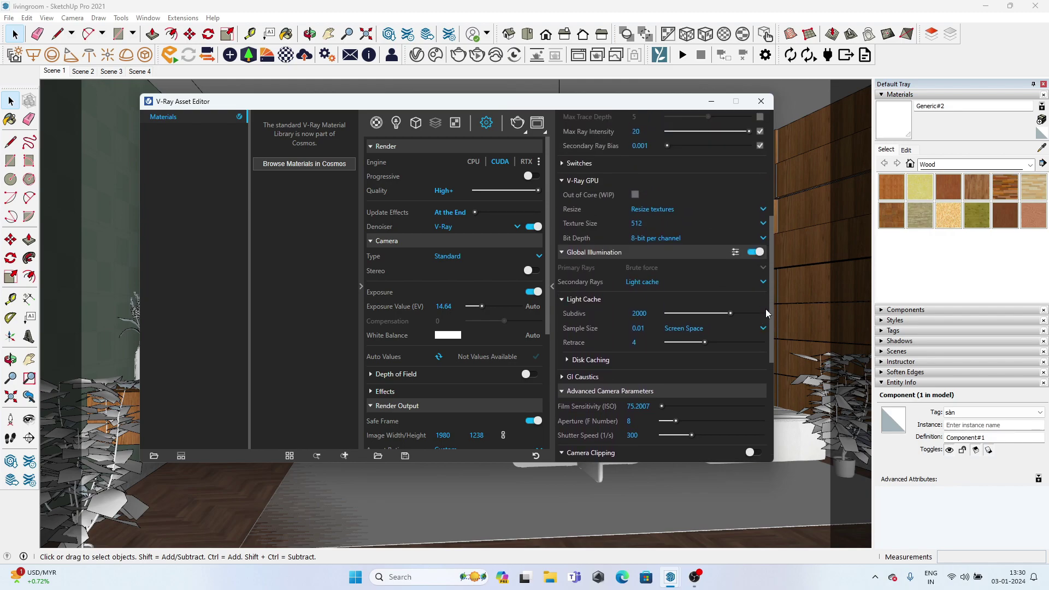
Switch V-Ray to the CPU engine, keeping Brute force primary and Light cache secondary GI.
left_click(473, 162)
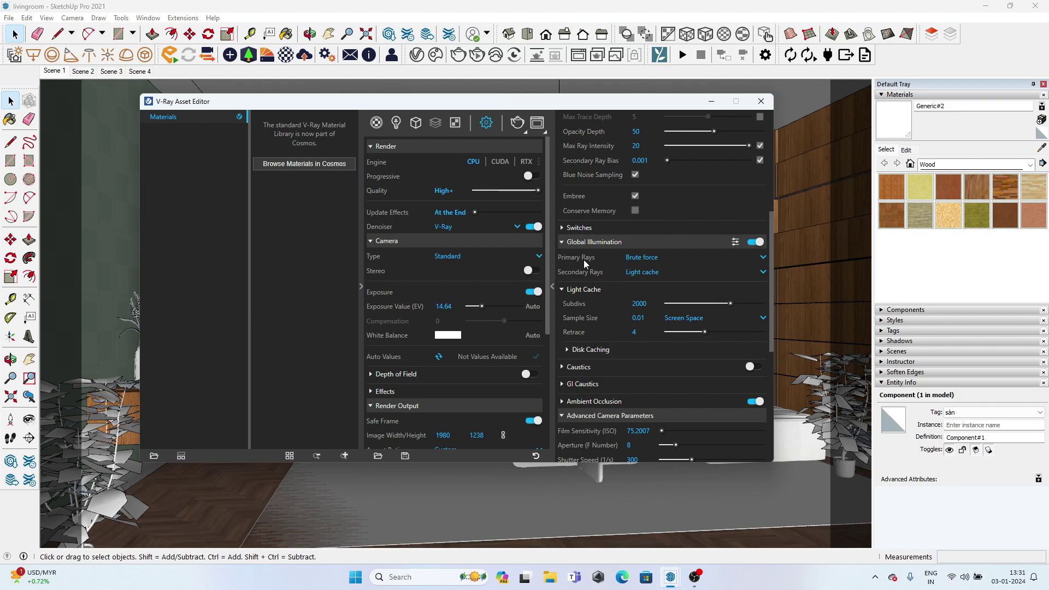
mouse_move(576, 257)
left_click(667, 256)
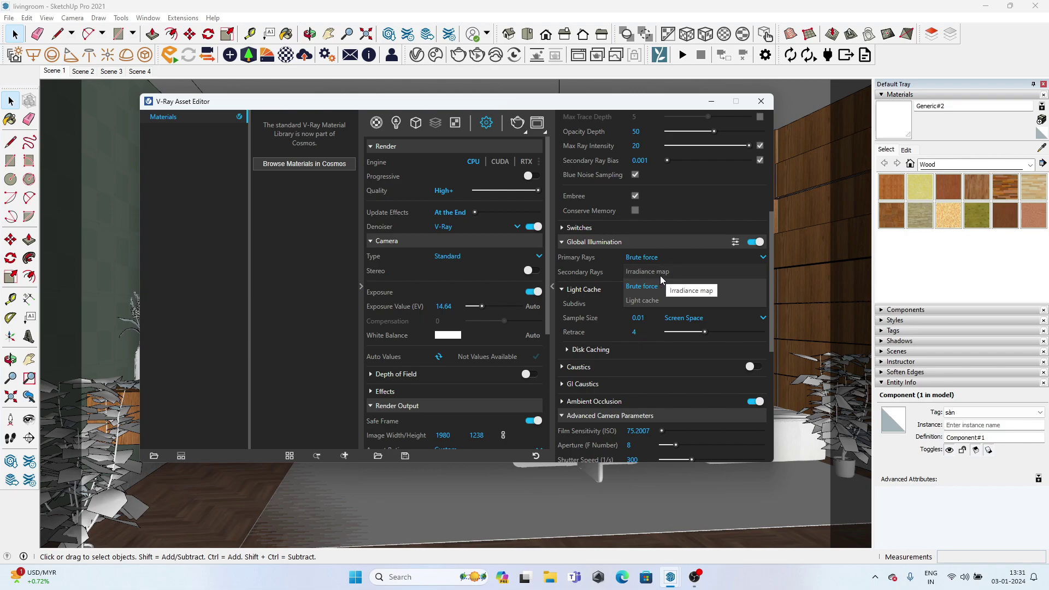
left_click(633, 295)
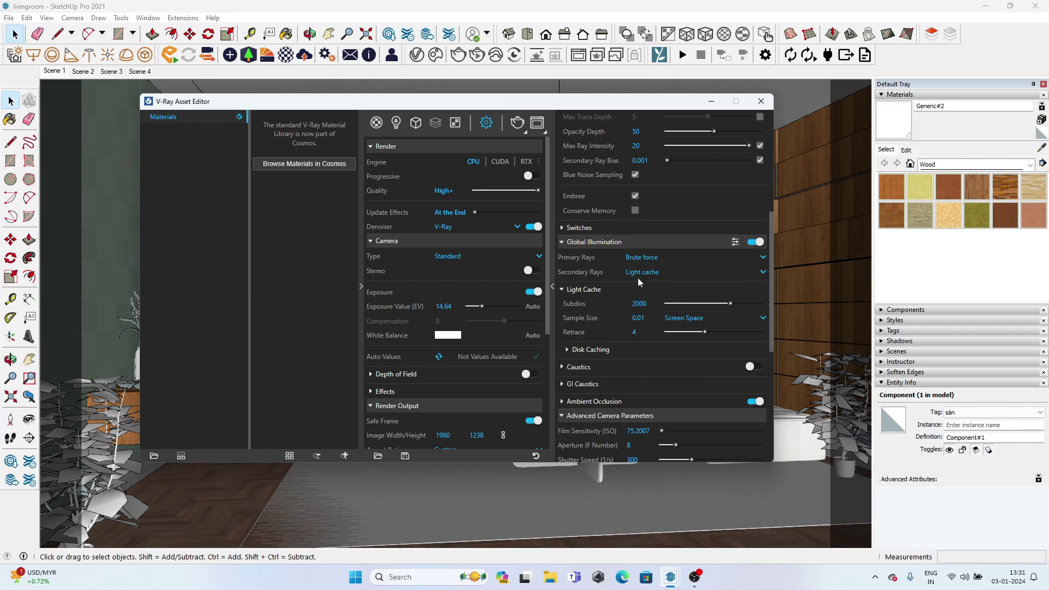
left_click(640, 272)
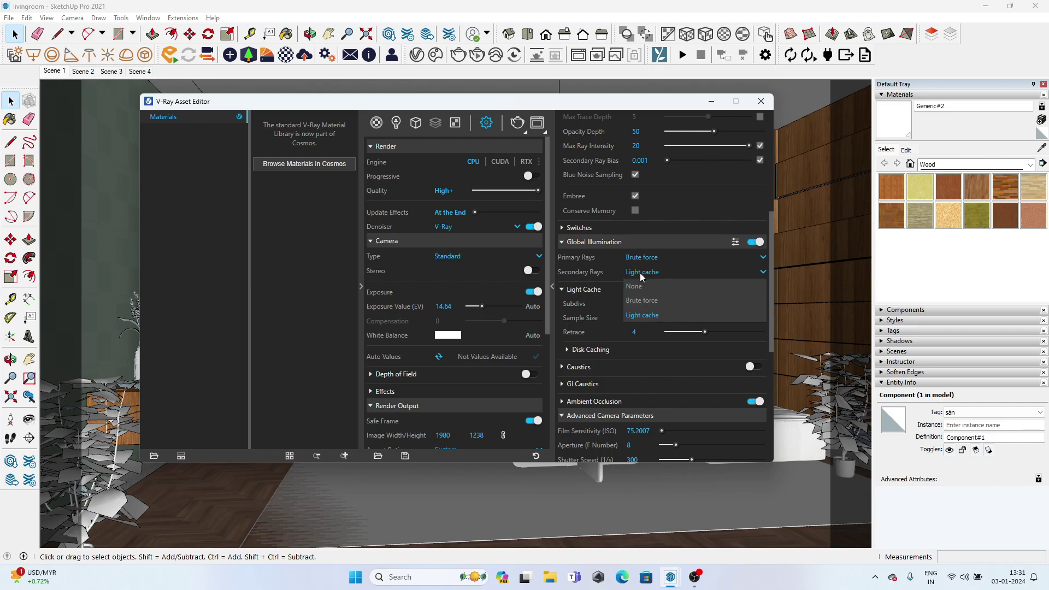
left_click(678, 316)
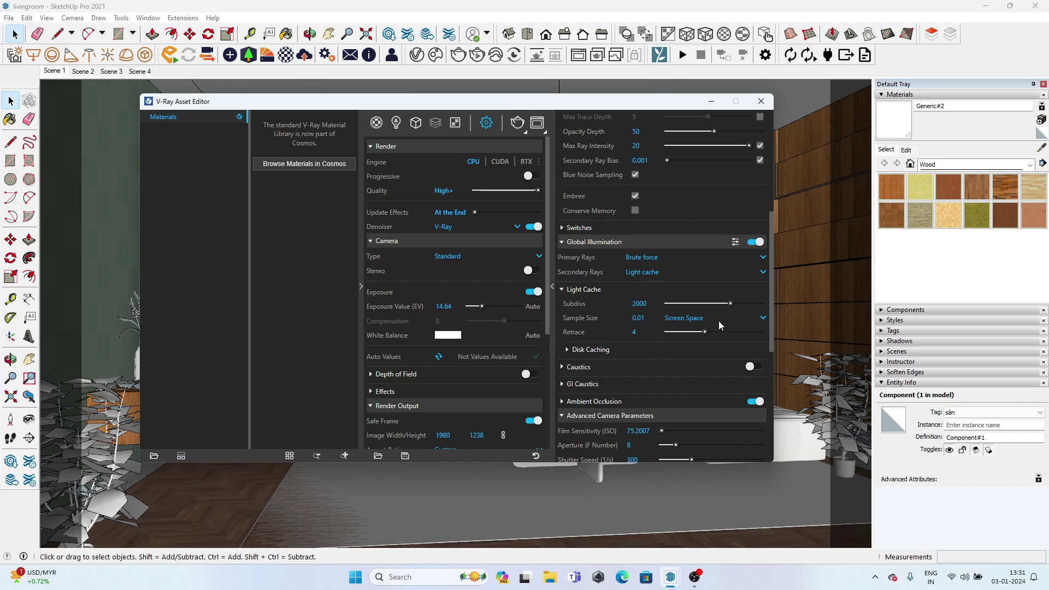
Check light cache Subdivs at 2000 and leave Ambient Occlusion enabled with radius 8.
left_click(648, 303)
left_click(620, 400)
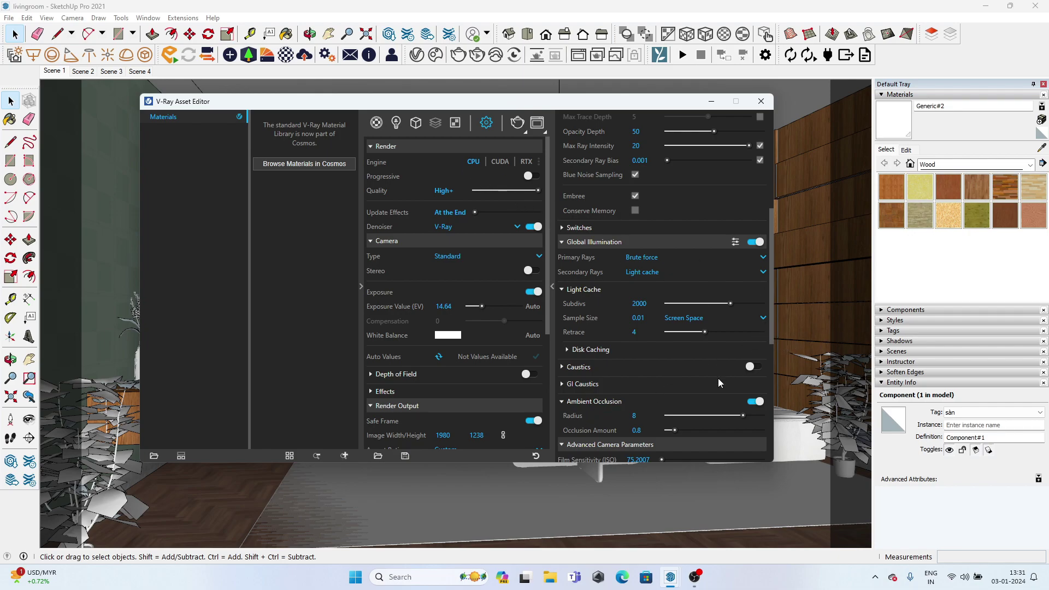
scroll(718, 378, "down", 3)
left_click(755, 331)
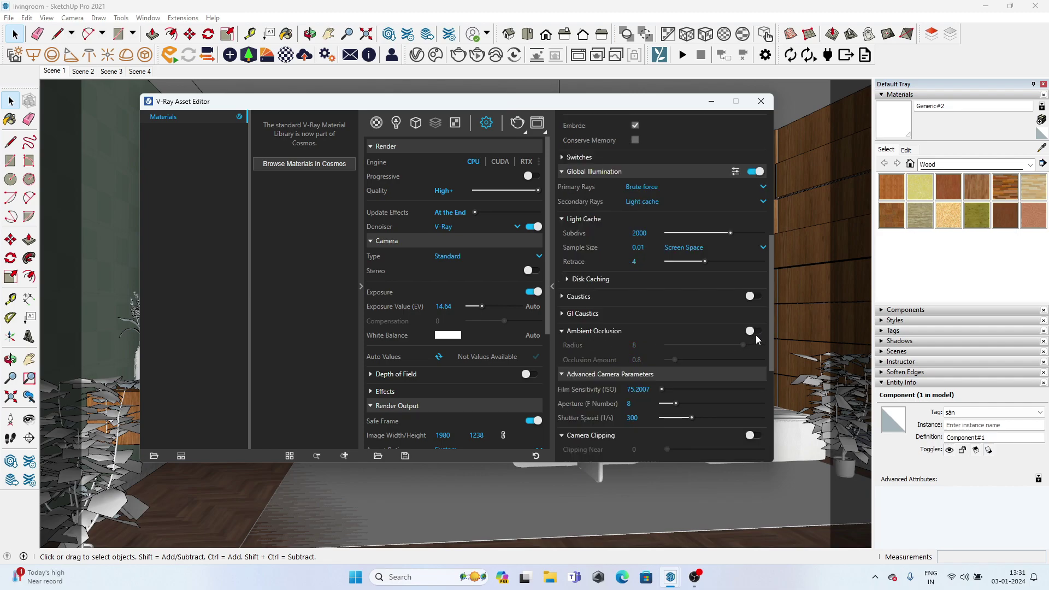
left_click(758, 334)
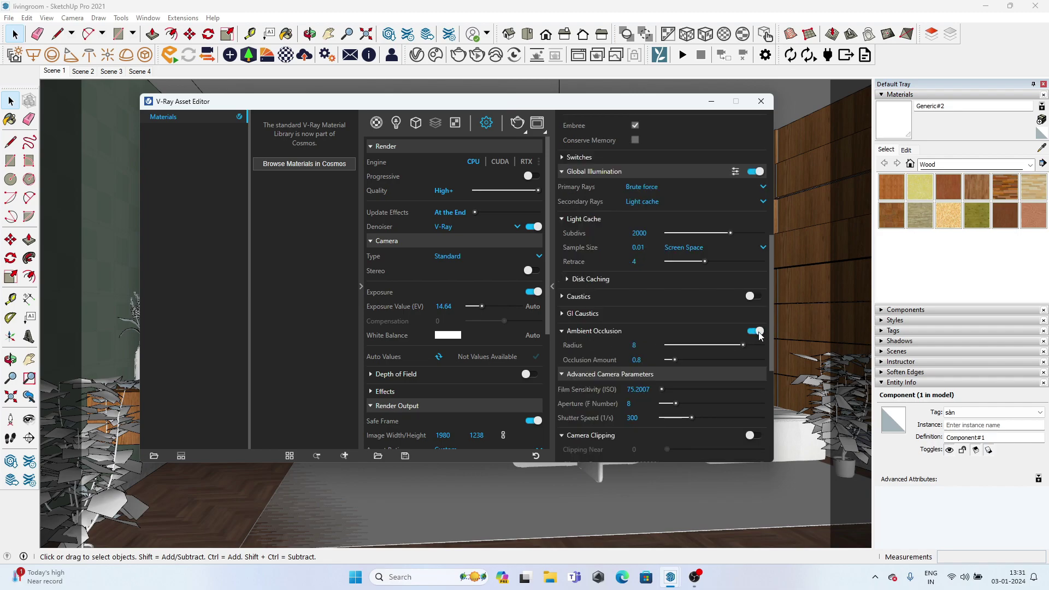